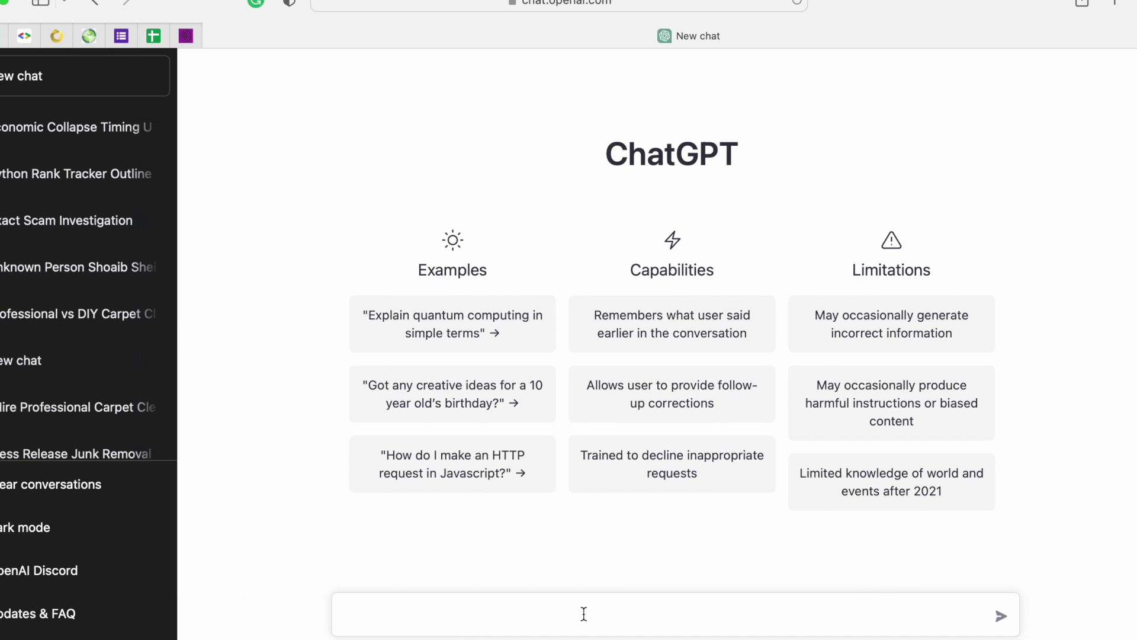
# - Ask ChatGPT 'who won the 2022 FIFA World Cup' without web search
pyautogui.write('who won the 202')
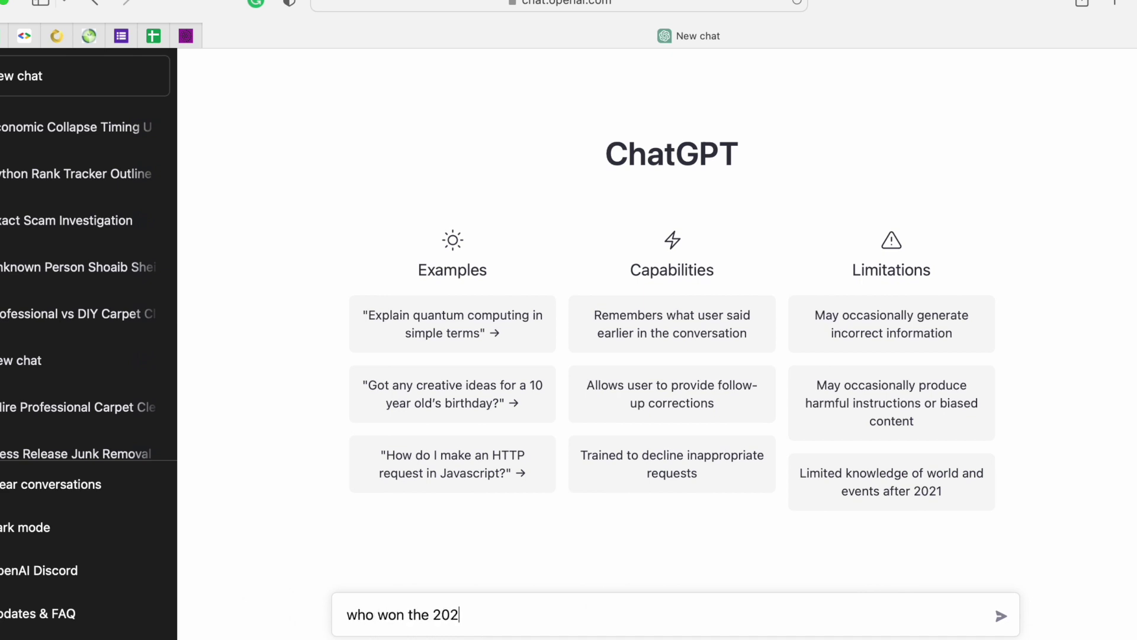
pyautogui.write('2 FIFA World ')
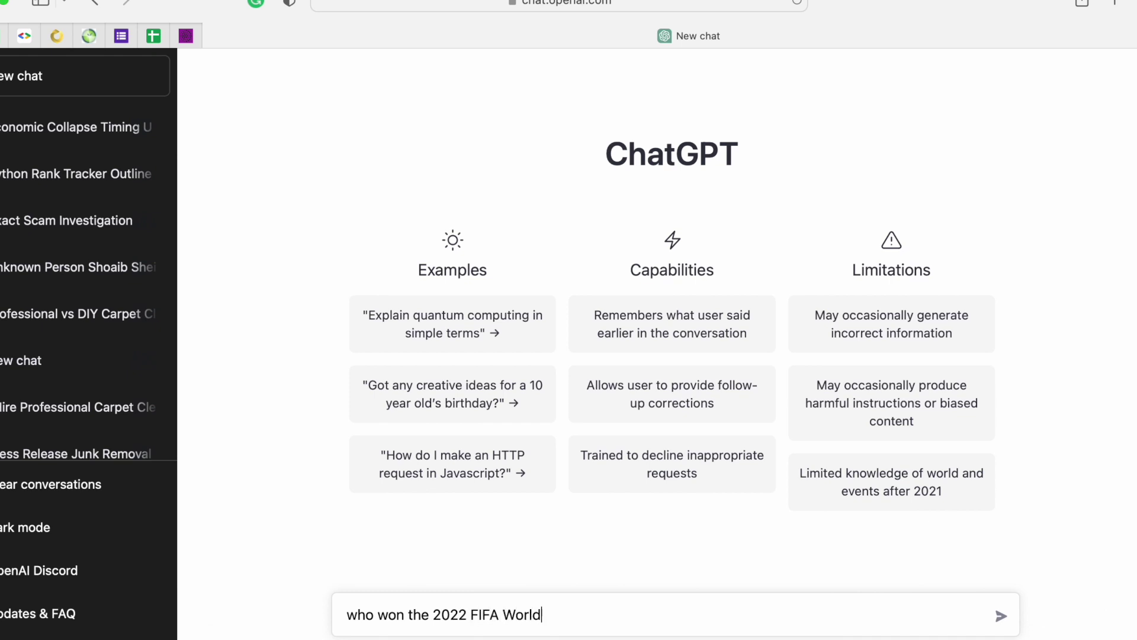
pyautogui.write('Cup')
pyautogui.press('Return')
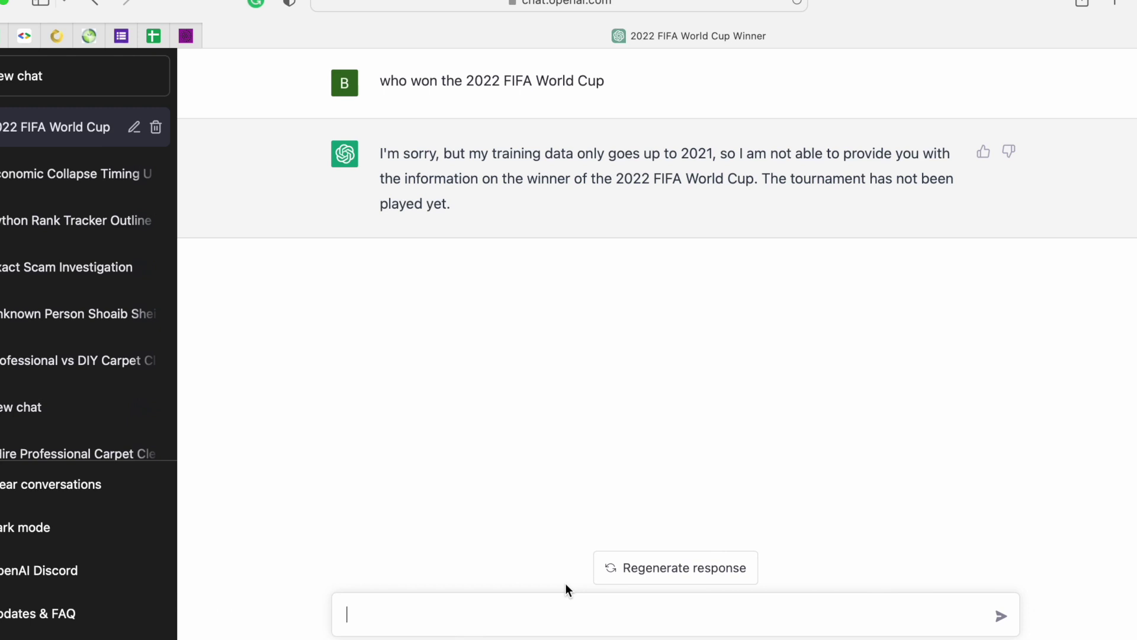
# - Ask 'When will the Samsung galaxy S23 be announced', fixing the typos before sending
pyautogui.write('When will the Suam')
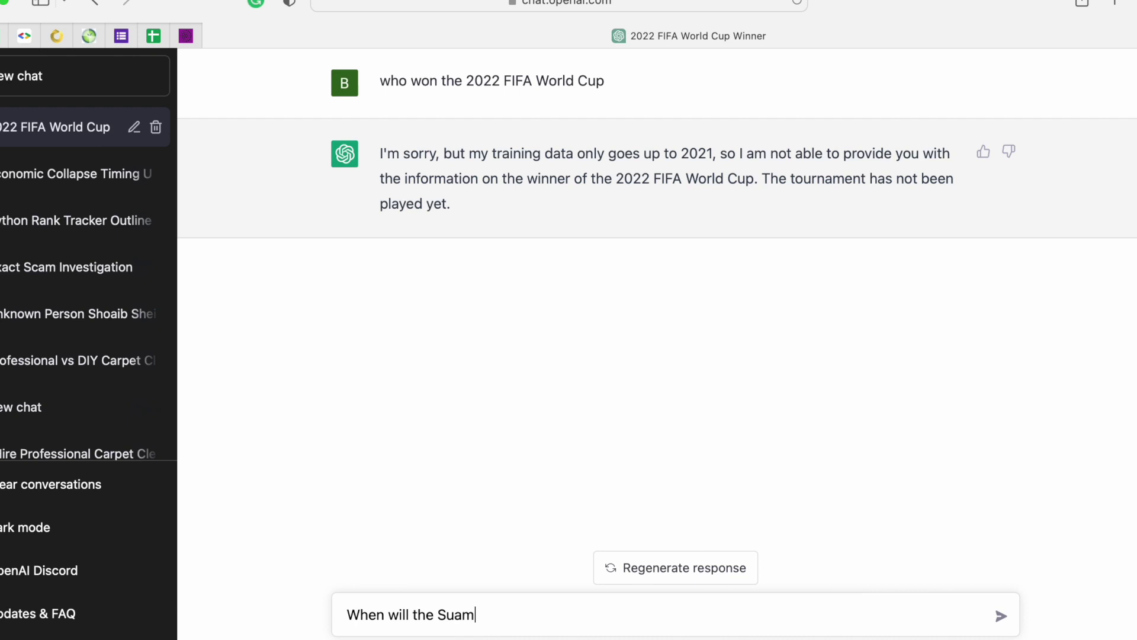
pyautogui.press('BackSpace')
pyautogui.press('BackSpace')
pyautogui.press('BackSpace')
pyautogui.write('amsung galazy')
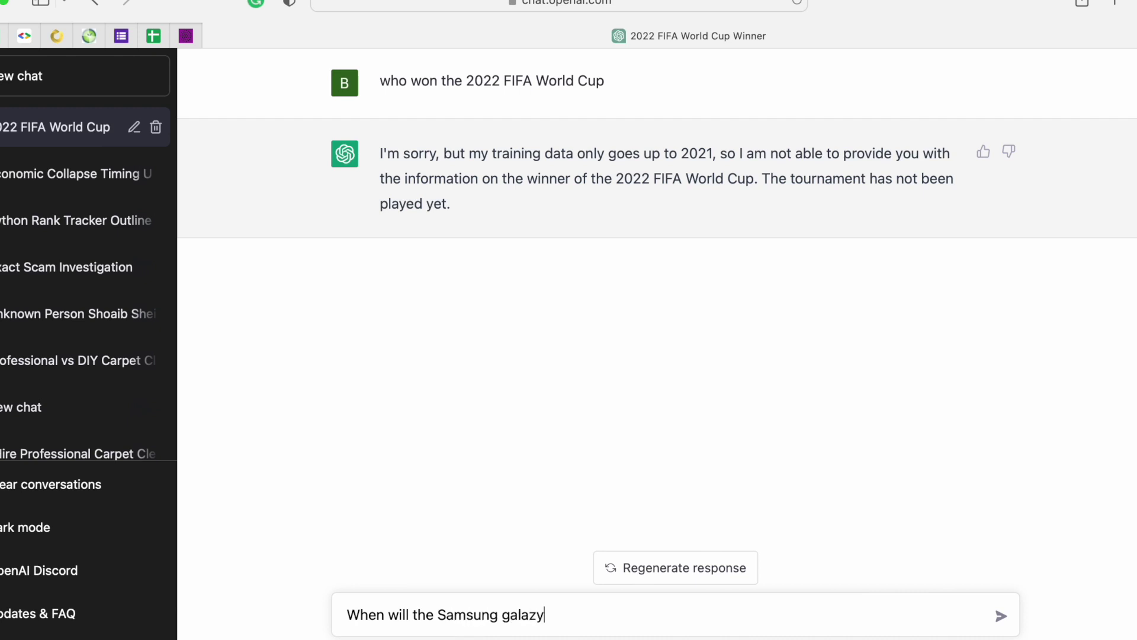
pyautogui.press('BackSpace')
pyautogui.press('BackSpace')
pyautogui.write('xy S23 be announced')
pyautogui.press('Return')
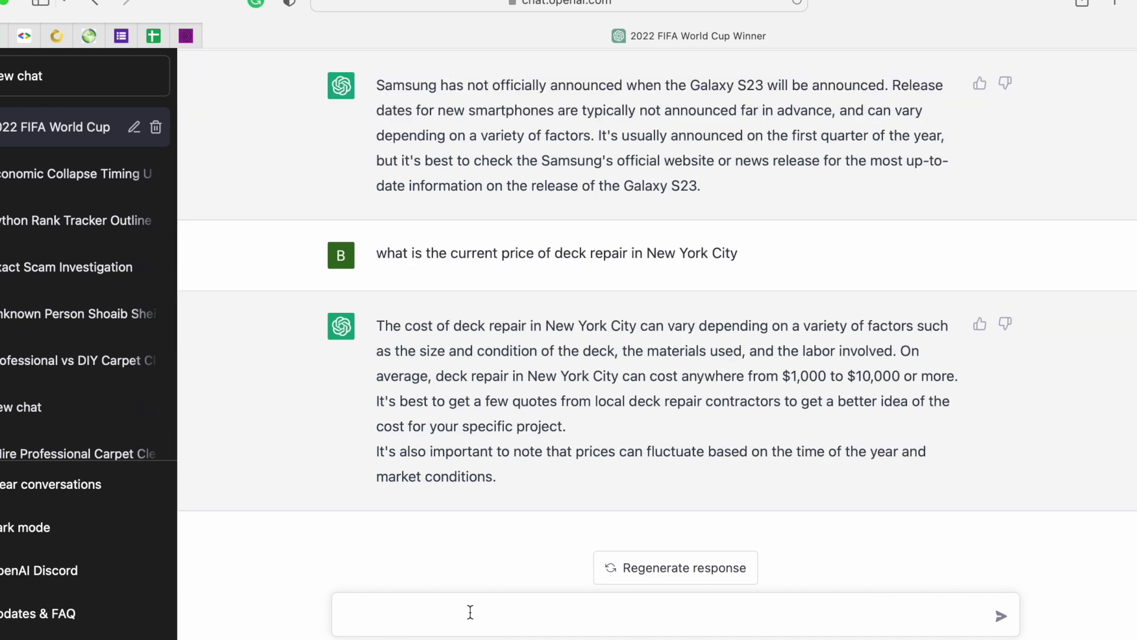
# - Ask 'when did Russia attack Ukraine' without web search
pyautogui.write('when did Russi')
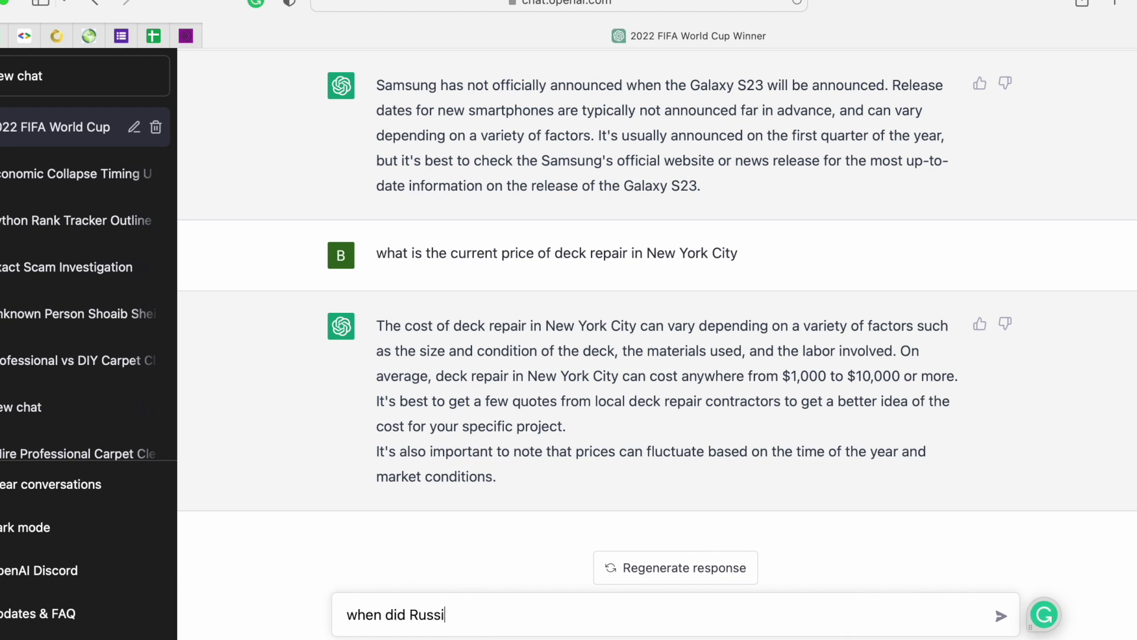
pyautogui.write('a attack Ukraine')
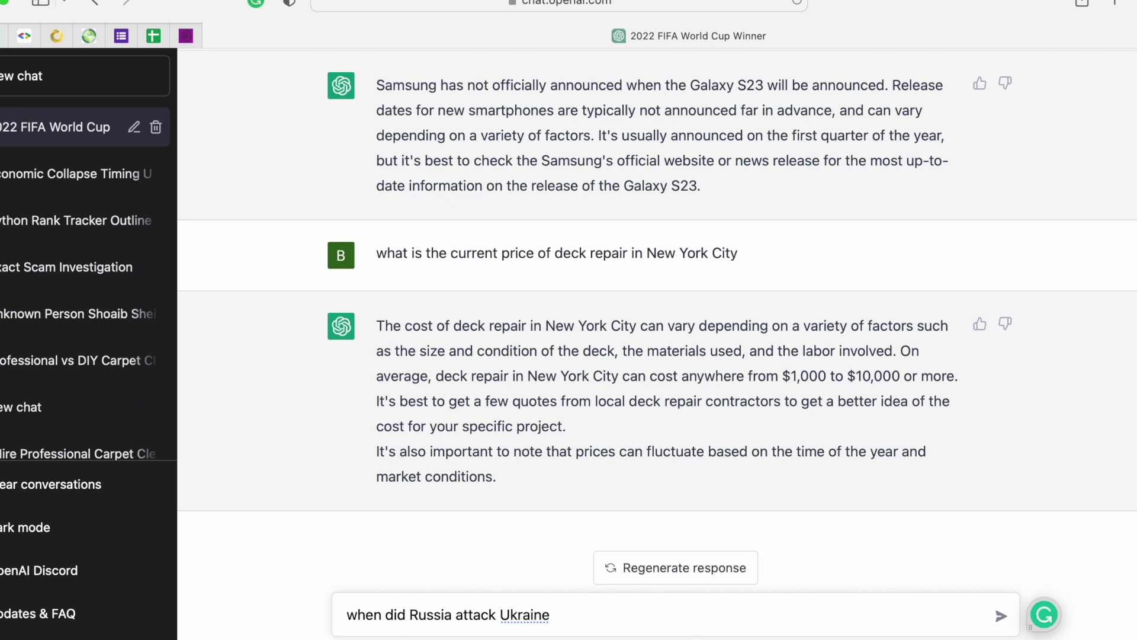
pyautogui.press('Return')
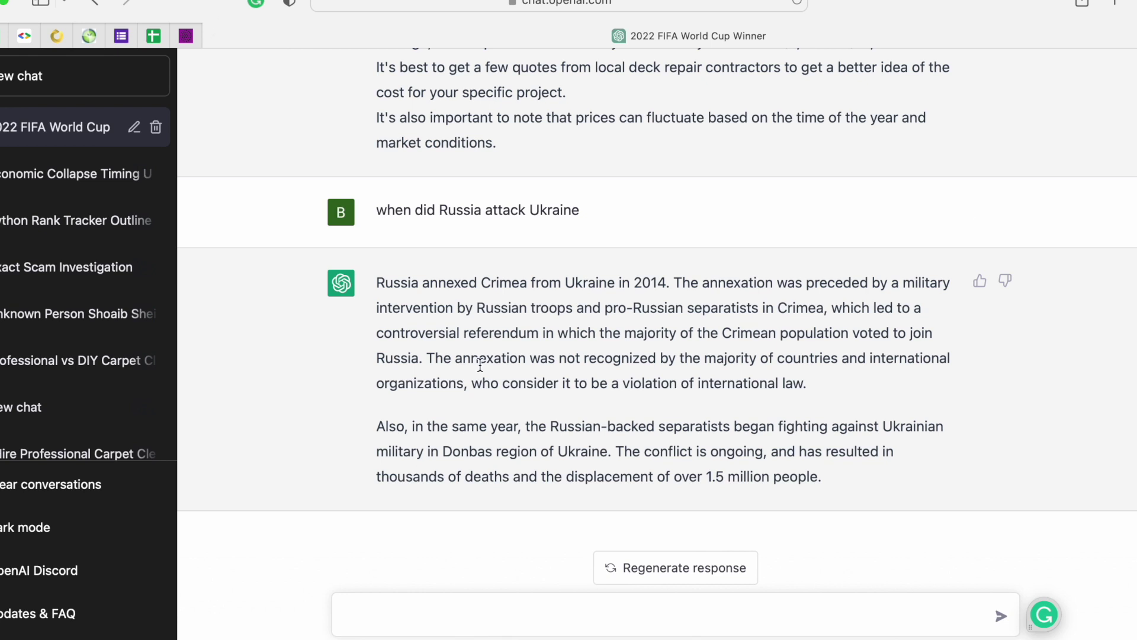
# - Copy the World Cup question and switch to the Chrome chat with web search
pyautogui.scroll(10, 480, 364)
pyautogui.moveTo(617, 84); pyautogui.dragTo(379, 70)
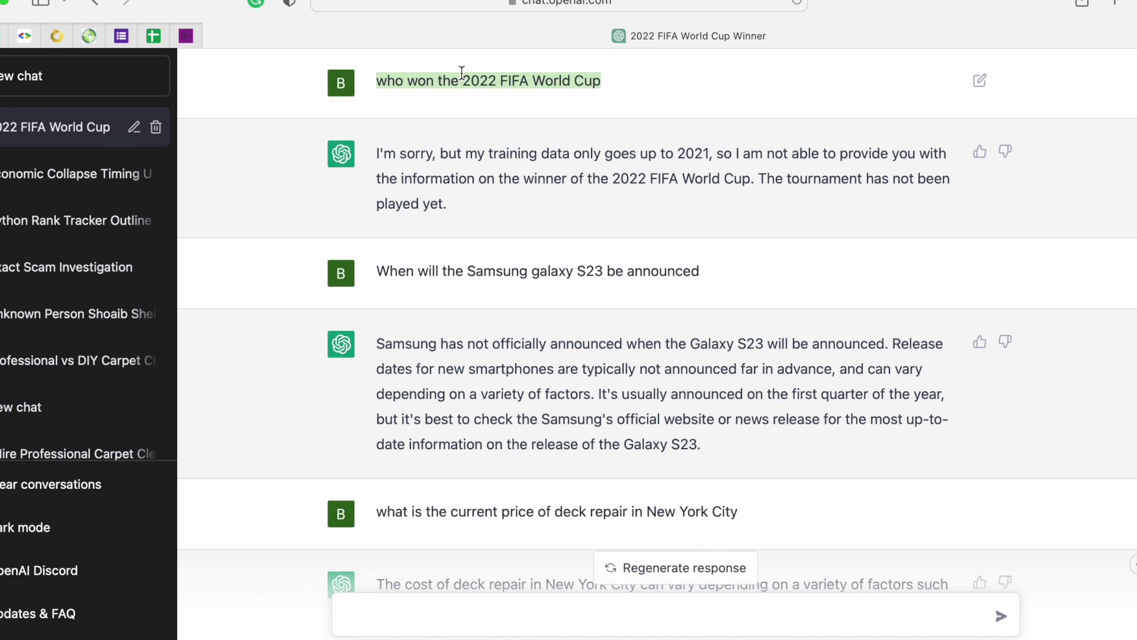
pyautogui.rightClick(476, 80)
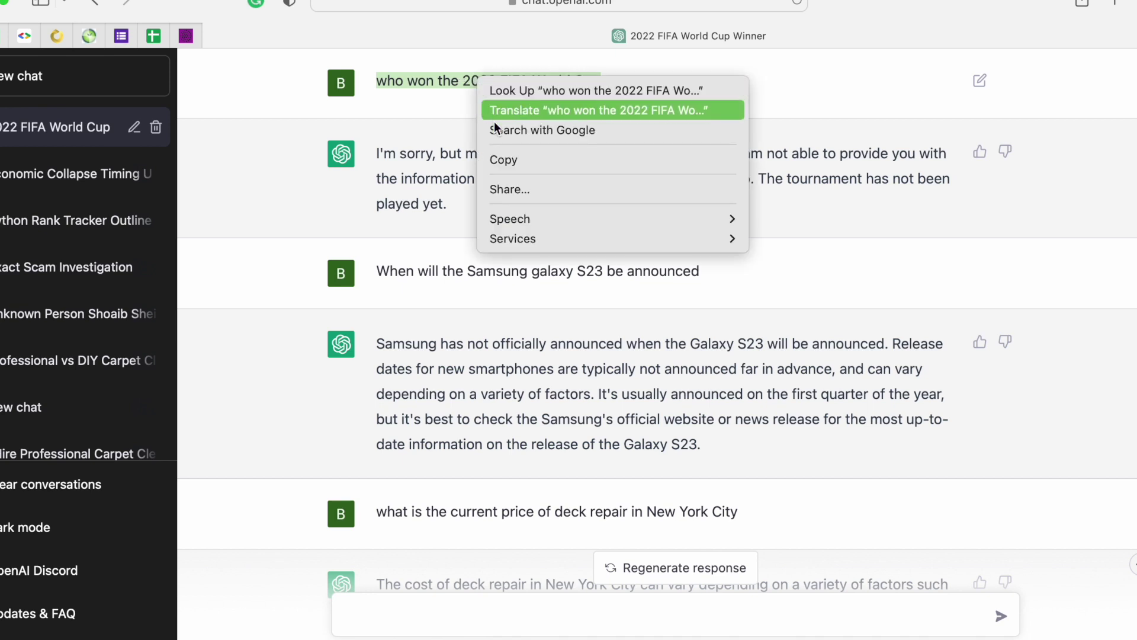
pyautogui.click(518, 164)
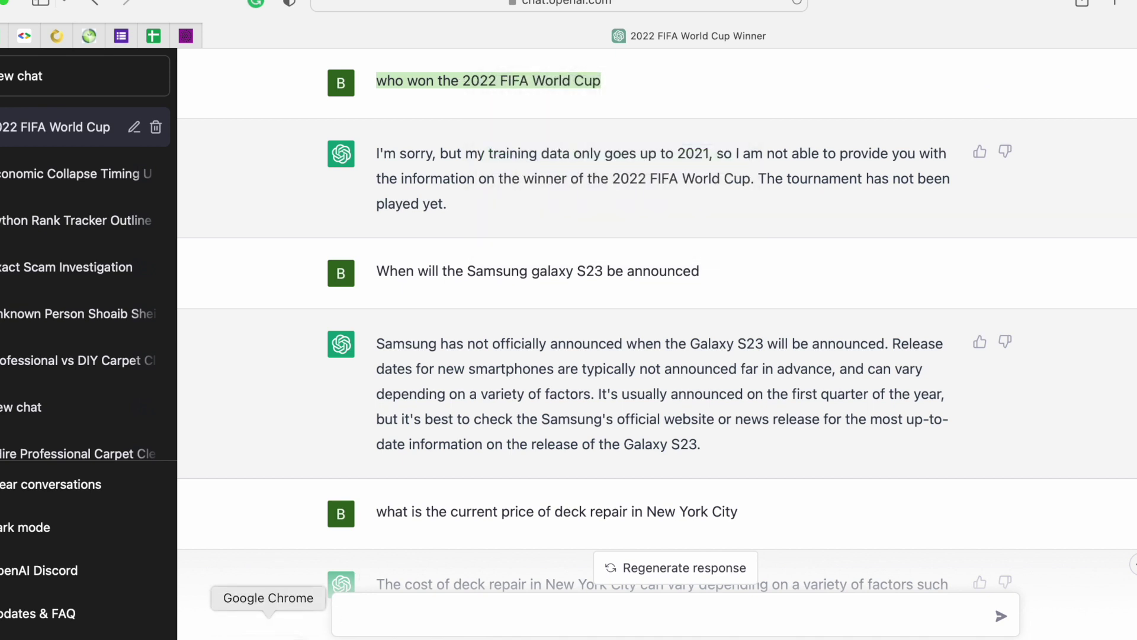
pyautogui.click(274, 629)
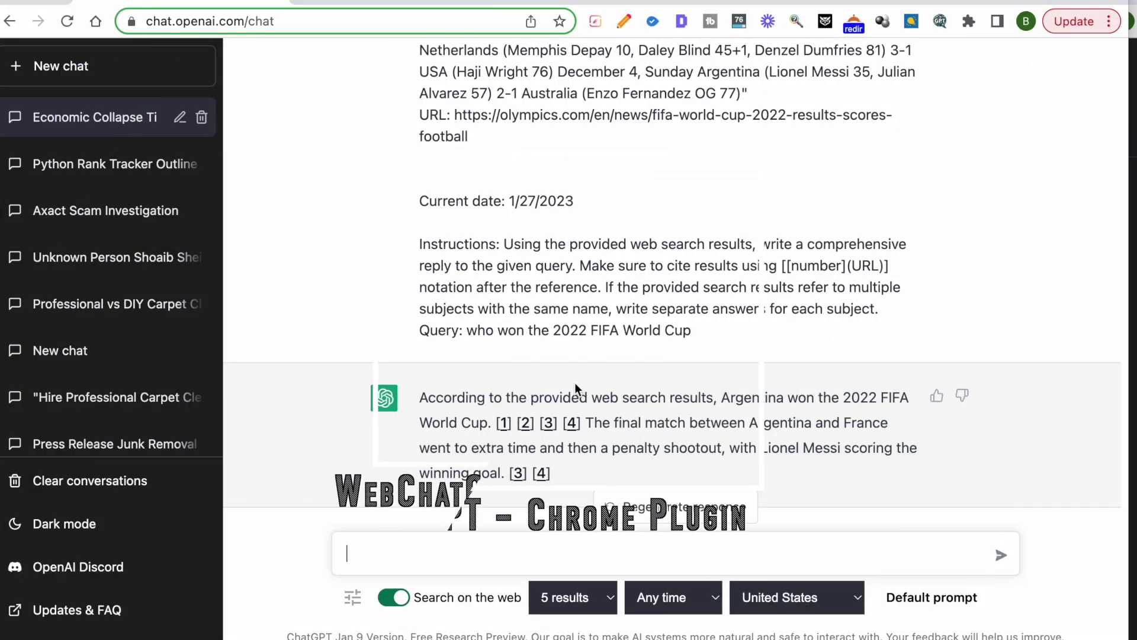
# - Keep web search set to United States, Any time and 5 results
pyautogui.click(858, 597)
pyautogui.scroll(2, 853, 581)
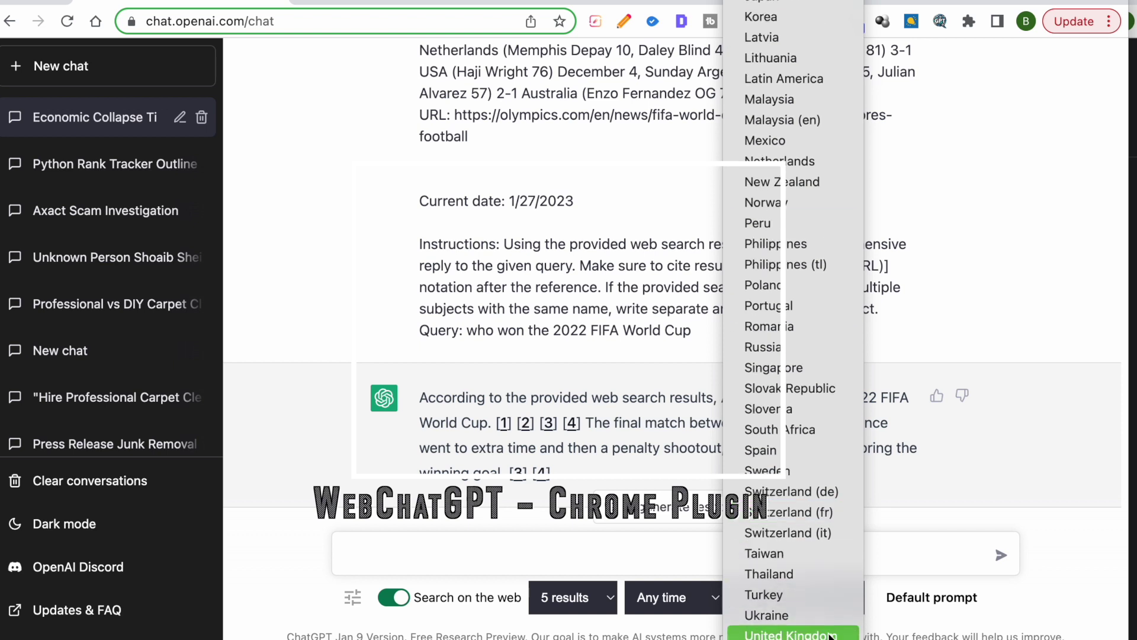
pyautogui.scroll(-3, 776, 592)
pyautogui.click(774, 603)
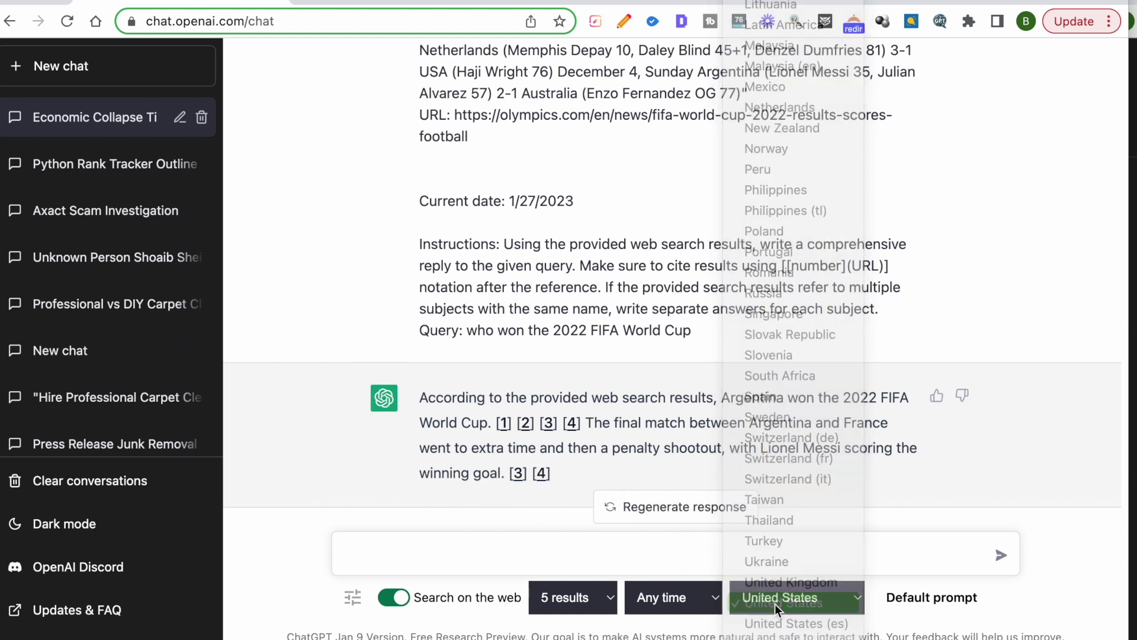
pyautogui.click(687, 595)
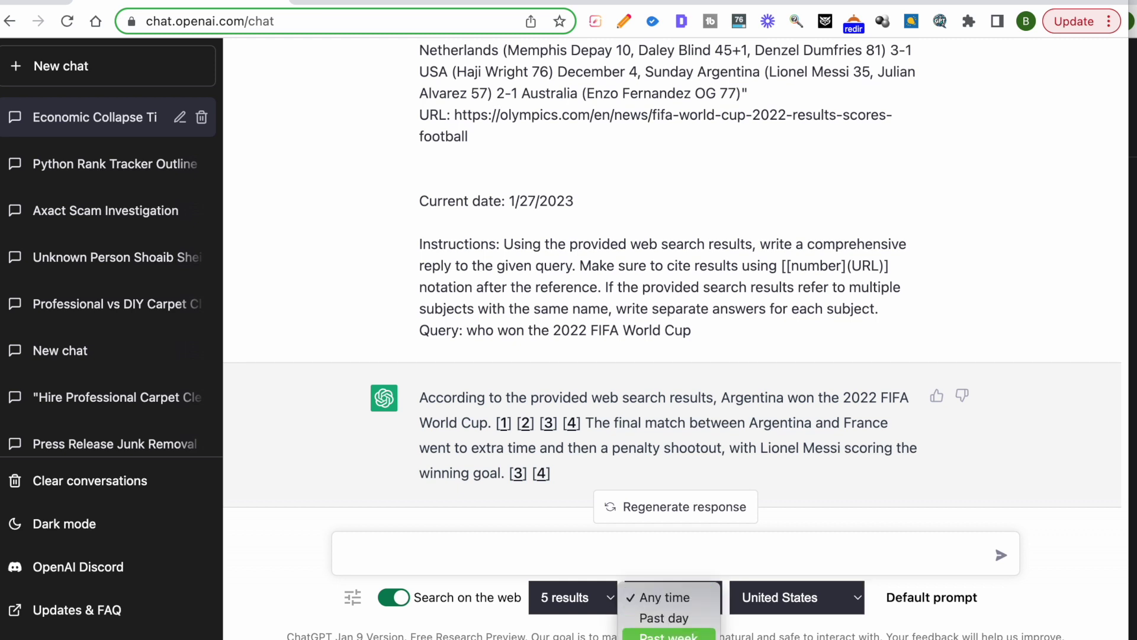
pyautogui.click(679, 600)
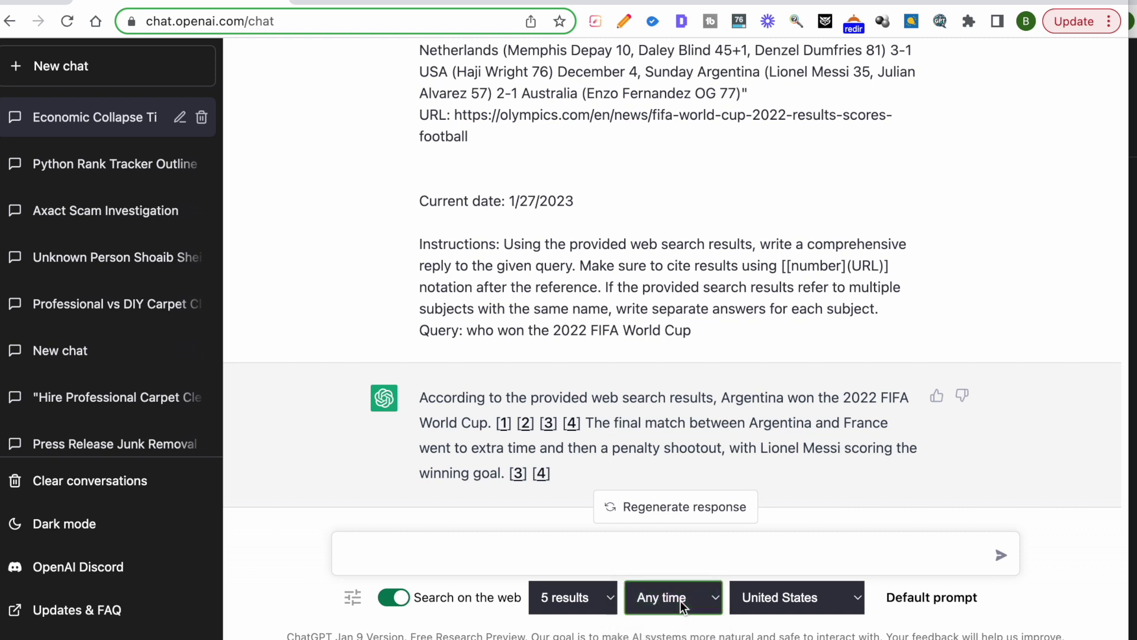
pyautogui.click(589, 602)
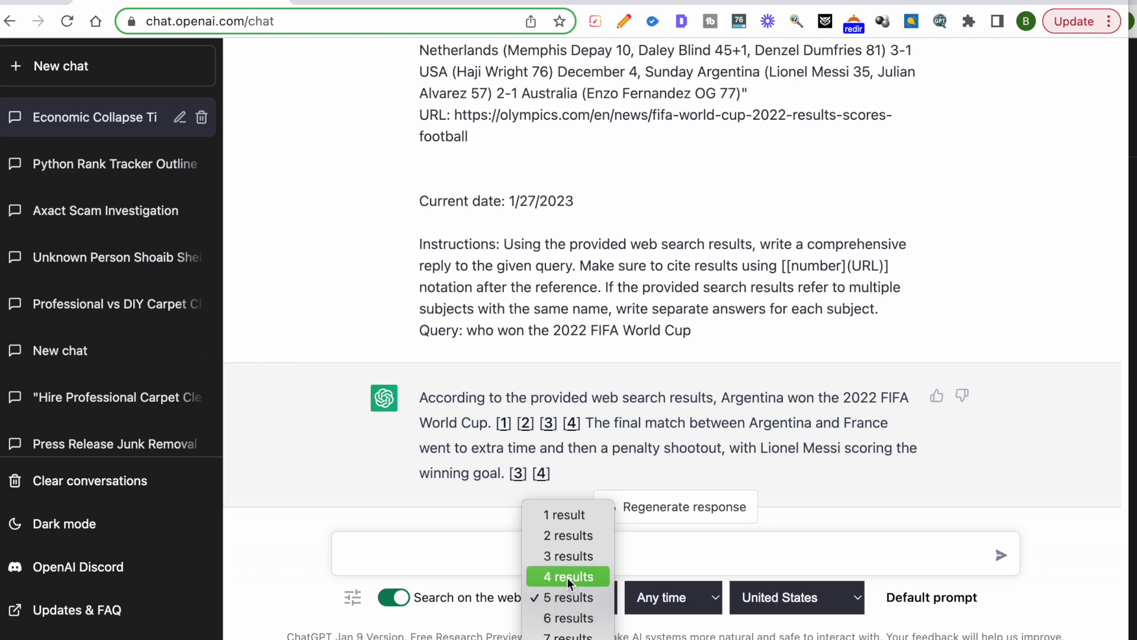
pyautogui.click(570, 594)
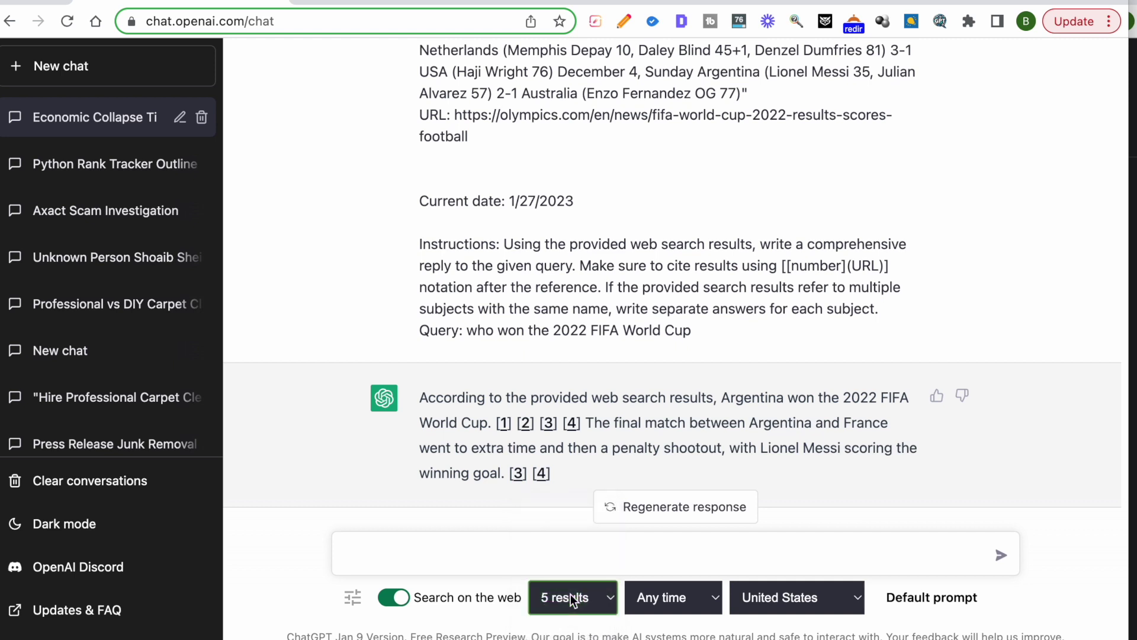
pyautogui.click(594, 548)
# - Paste and send the World Cup question with web search results
pyautogui.press('super+v')
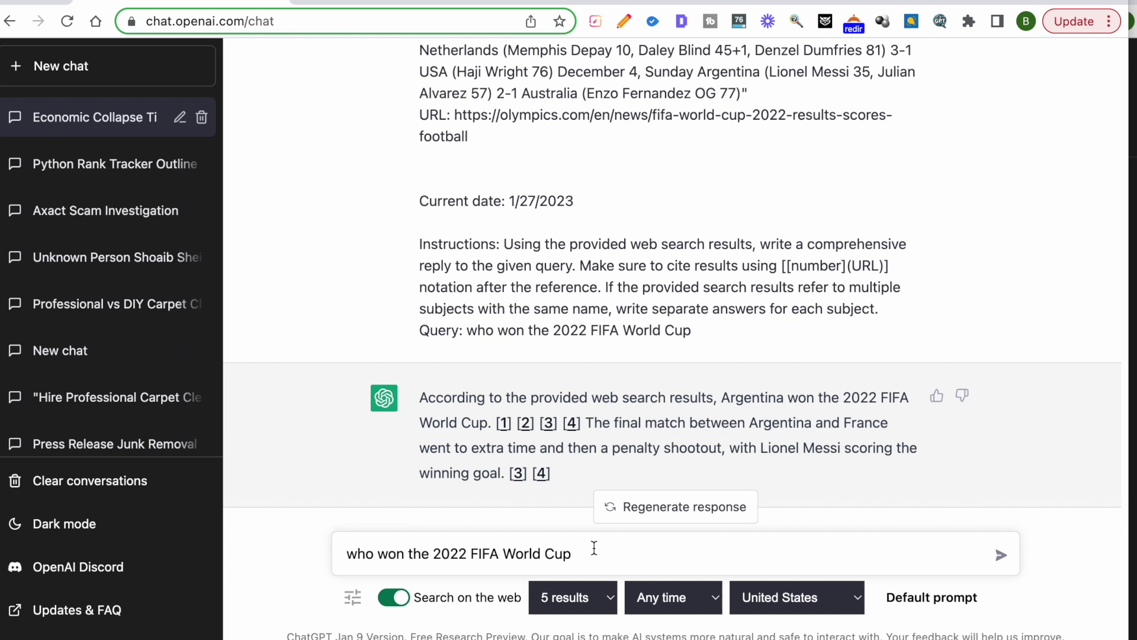
pyautogui.press('Return')
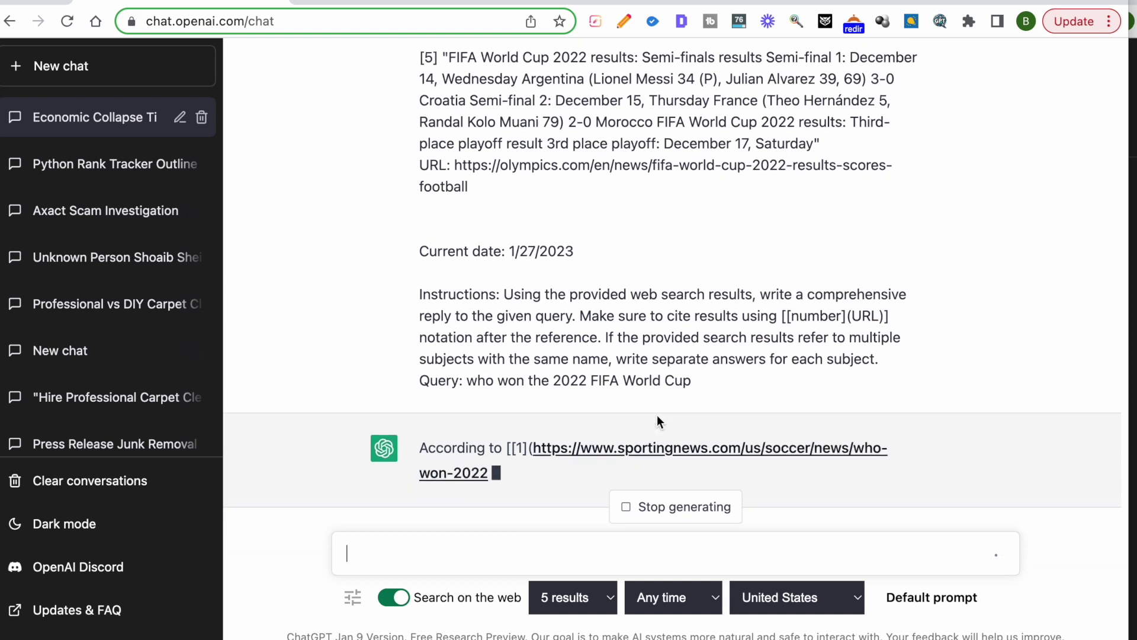
pyautogui.scroll(5, 656, 414)
pyautogui.scroll(5, 656, 415)
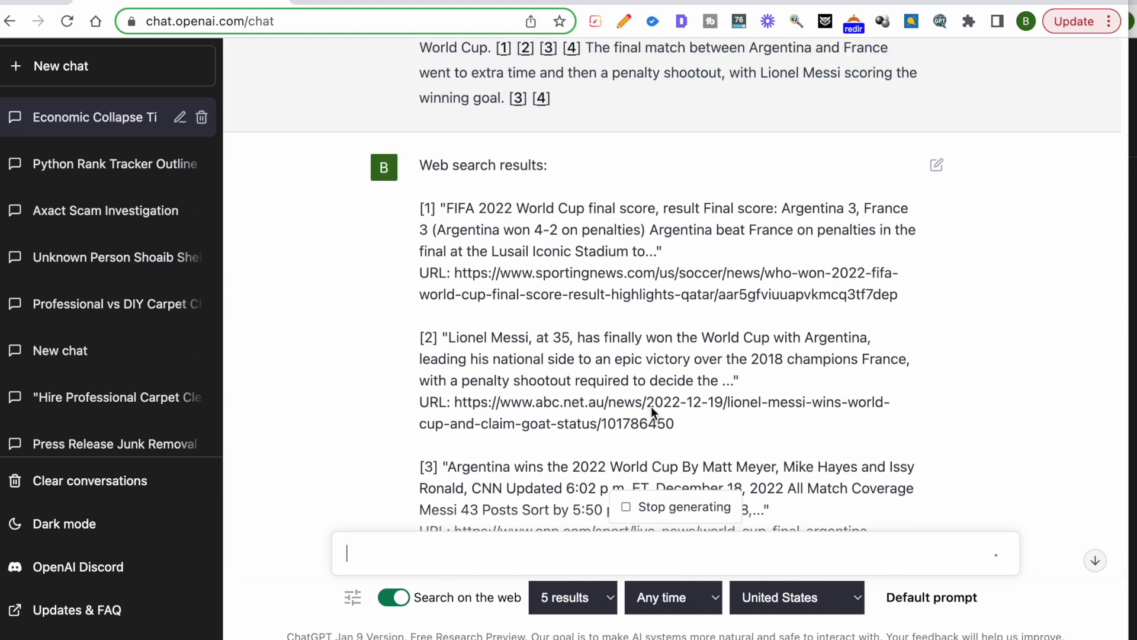
pyautogui.scroll(3, 510, 245)
pyautogui.scroll(-10, 510, 245)
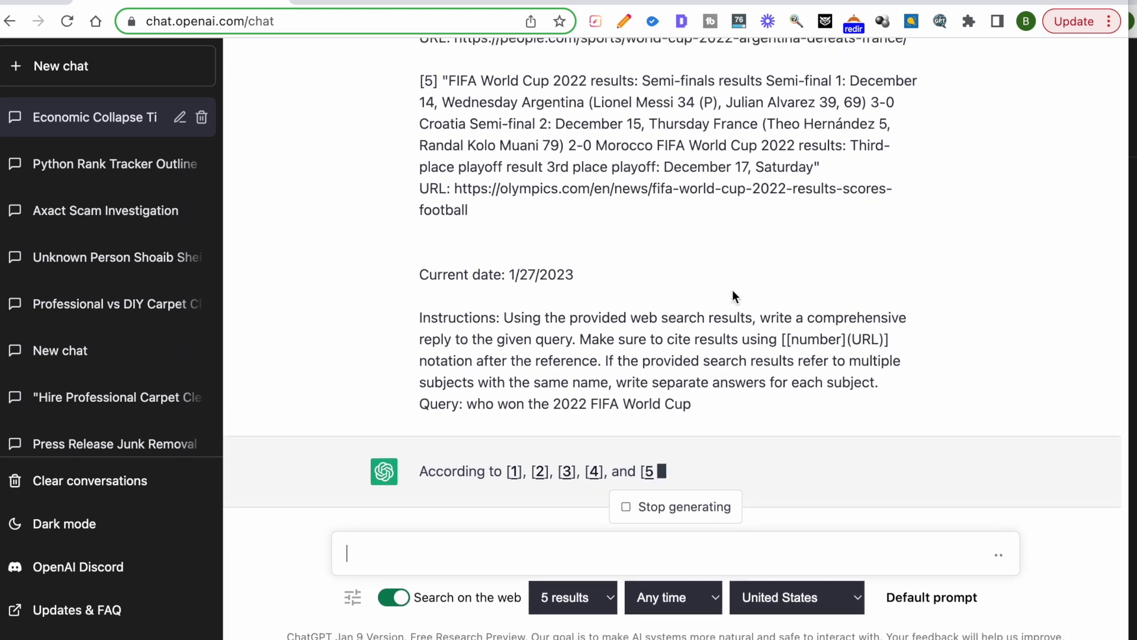
# - Review the cited search results, highlighting result [1], and the Argentina answer
pyautogui.scroll(2, 658, 271)
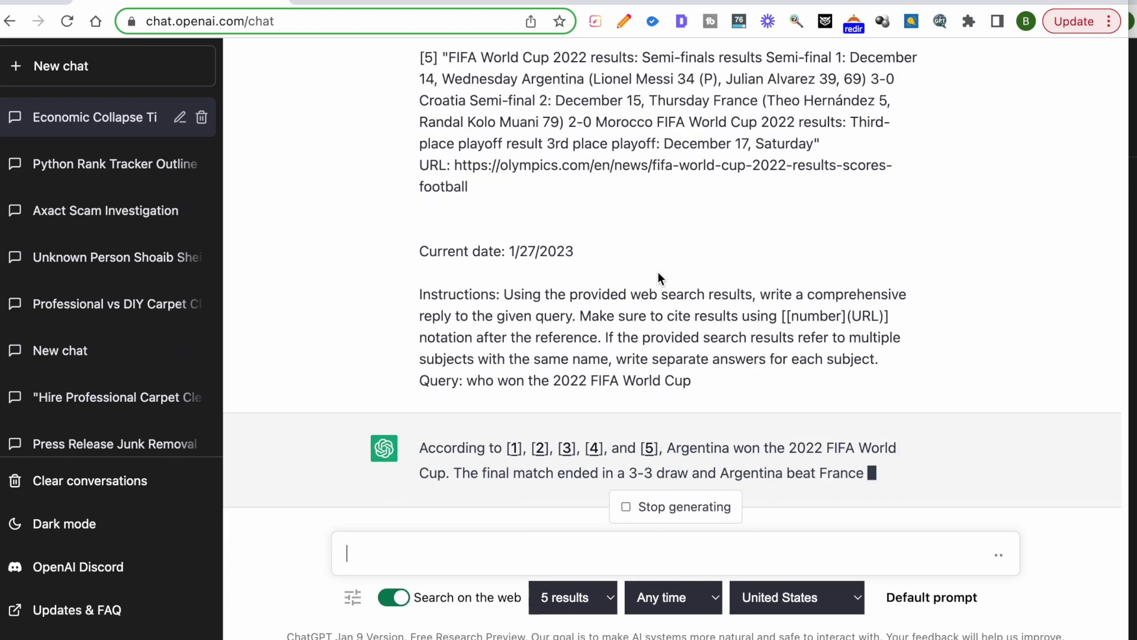
pyautogui.scroll(5, 657, 271)
pyautogui.scroll(5, 657, 271)
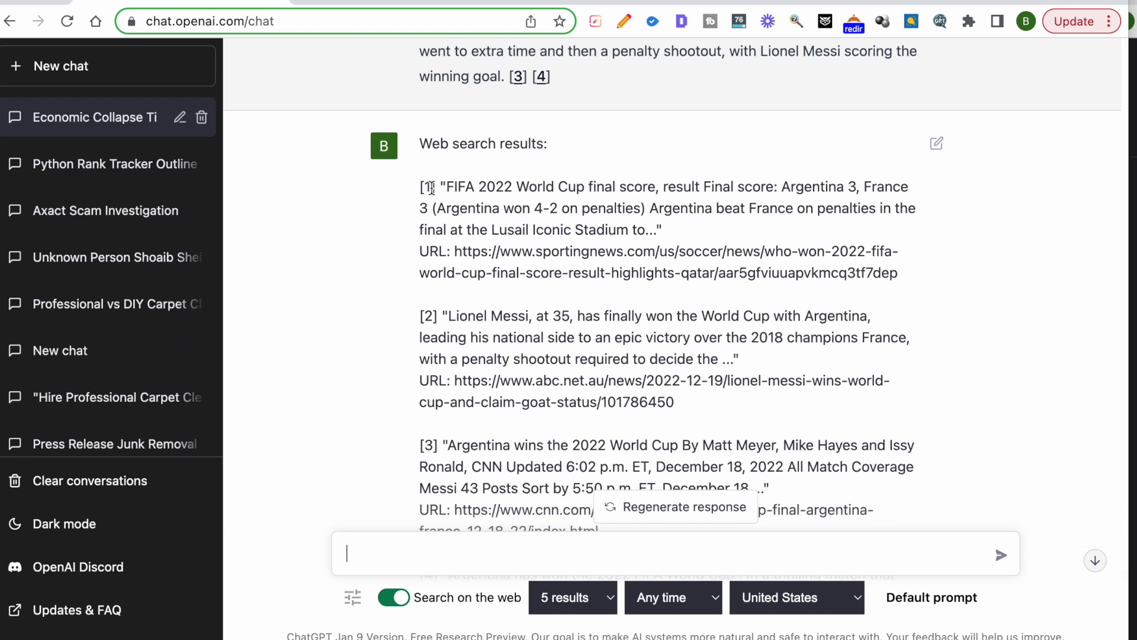
pyautogui.moveTo(434, 187); pyautogui.dragTo(631, 275)
pyautogui.scroll(-3, 584, 265)
pyautogui.scroll(-5, 524, 238)
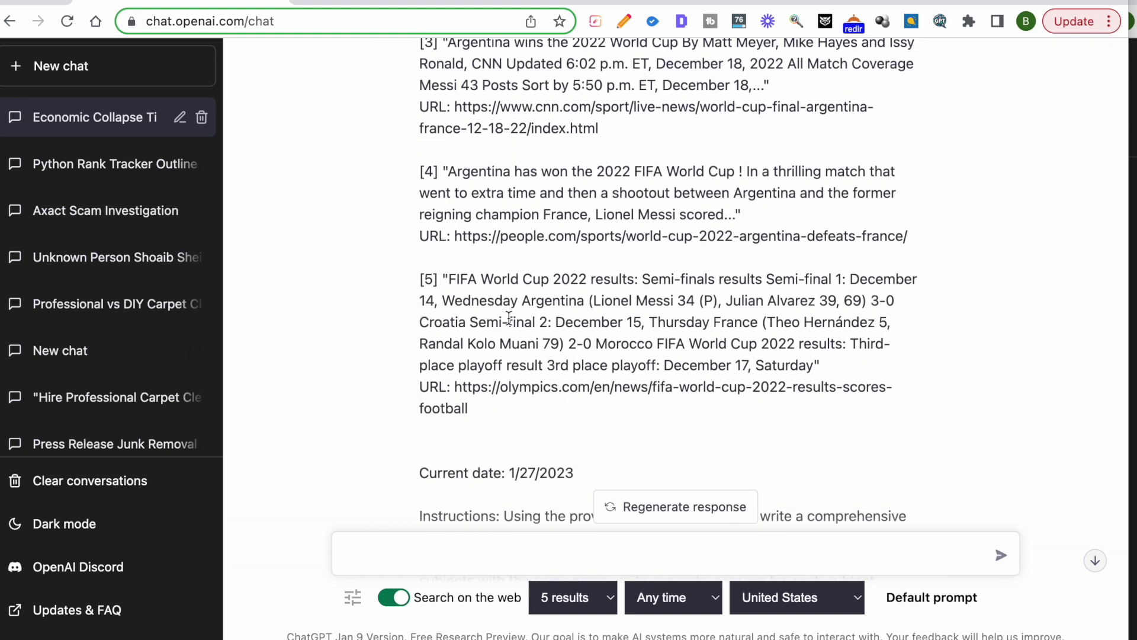
pyautogui.scroll(-1, 572, 296)
pyautogui.scroll(-3, 572, 297)
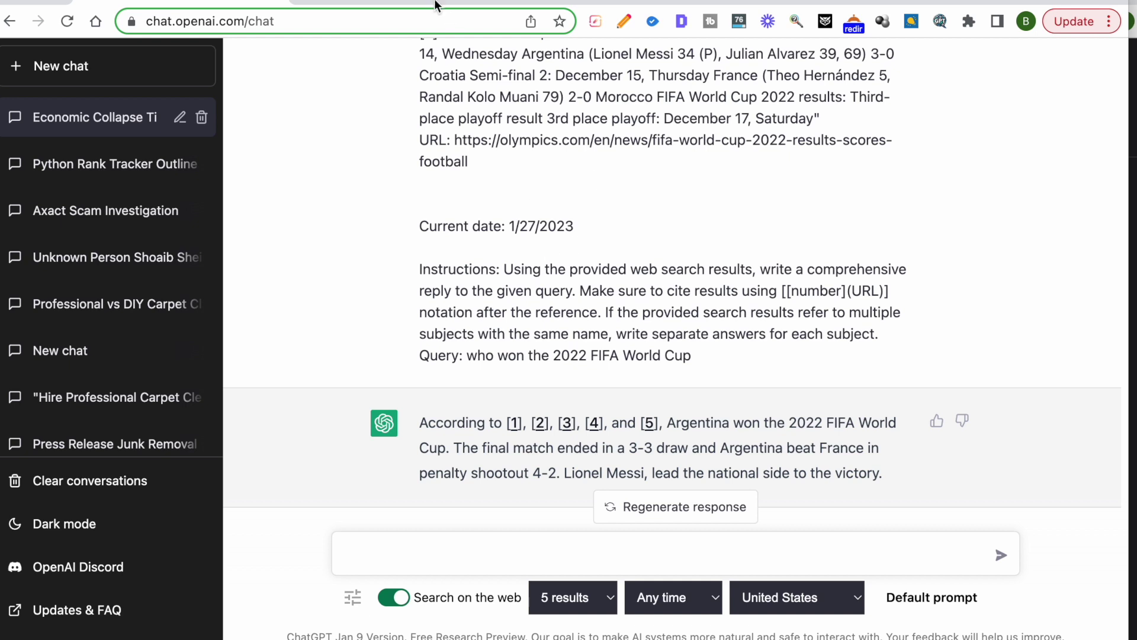
pyautogui.moveTo(430, 1)
pyautogui.mouseDown()
pyautogui.moveTo(656, 6)
pyautogui.moveTo(438, 4)
pyautogui.mouseUp()
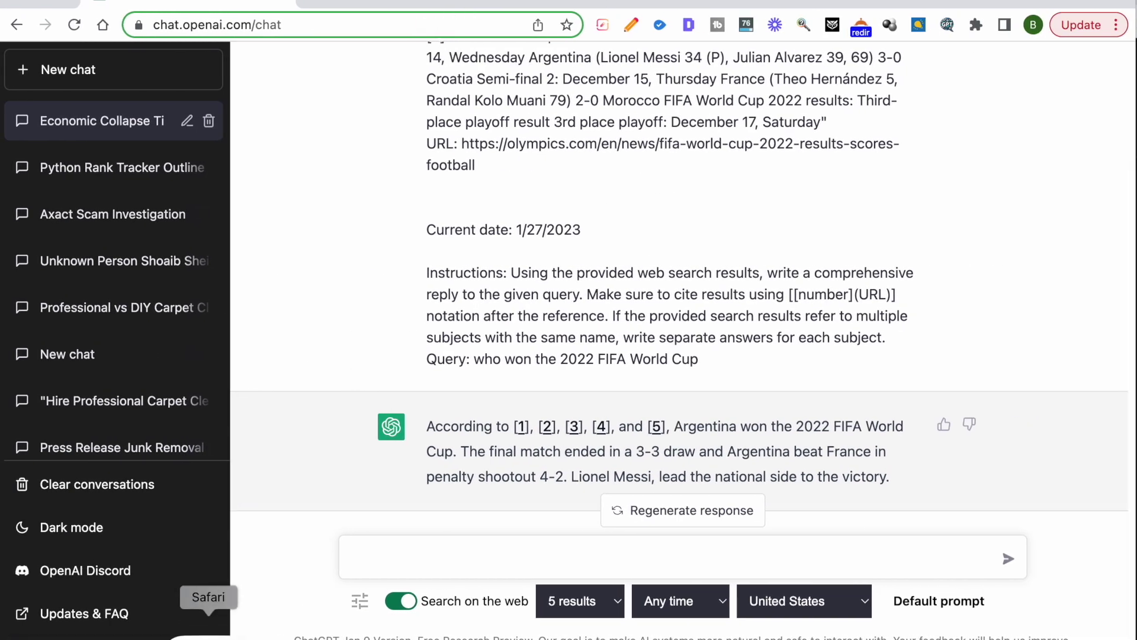
# - Copy the Samsung Galaxy S23 question from the earlier chat without web search
pyautogui.click(208, 635)
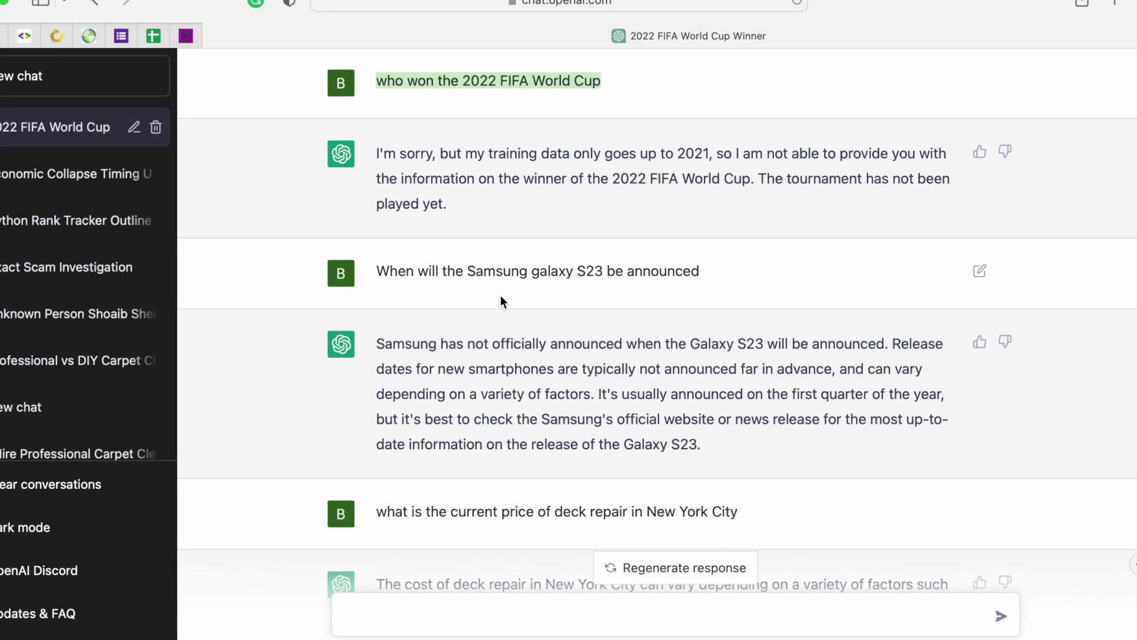
pyautogui.moveTo(717, 279); pyautogui.dragTo(406, 274)
pyautogui.click(371, 282)
pyautogui.tripleClick(358, 274)
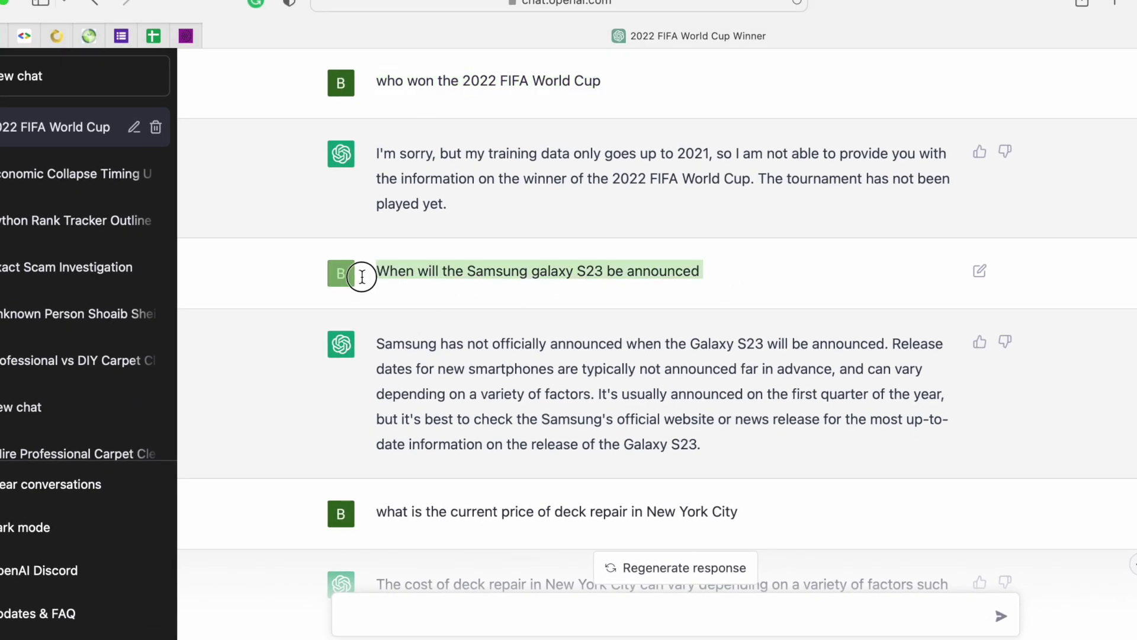
pyautogui.rightClick(404, 271)
pyautogui.click(443, 359)
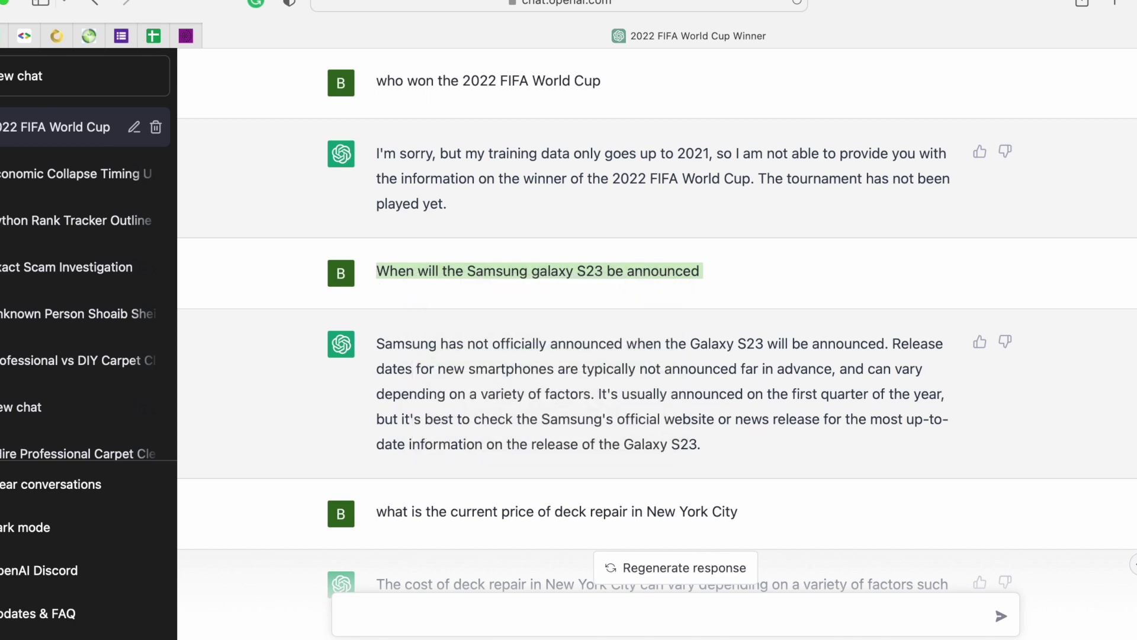
# - Paste and send the Samsung question in the web-search chat and review the answer
pyautogui.click(288, 628)
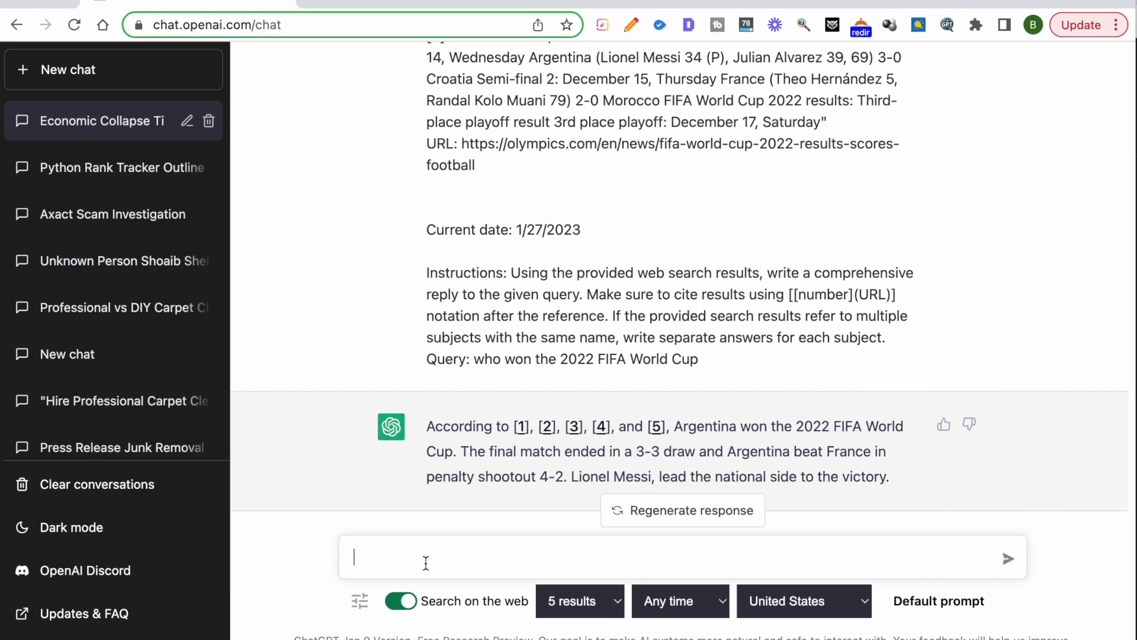
pyautogui.press('super+v')
pyautogui.press('Return')
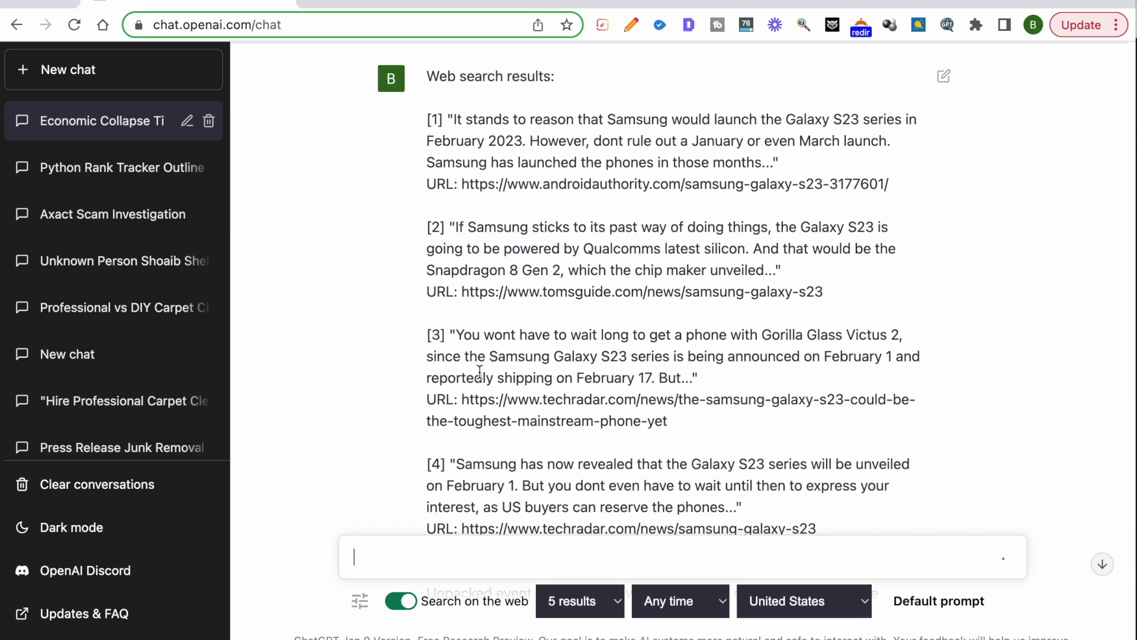
pyautogui.rightClick(480, 371)
pyautogui.press('Escape')
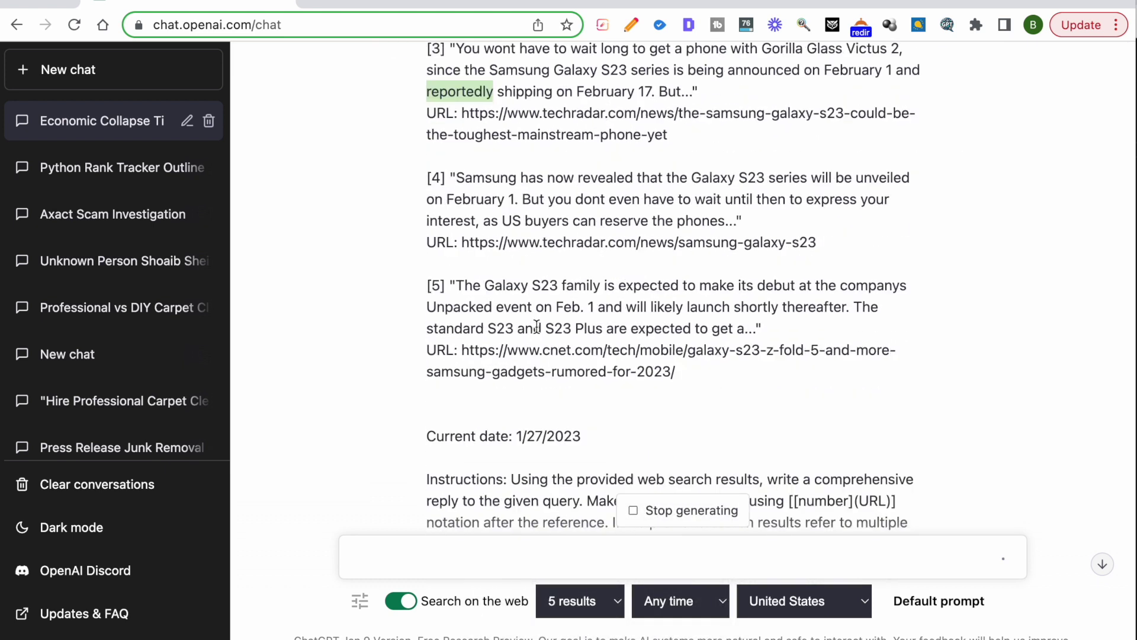
pyautogui.rightClick(719, 305)
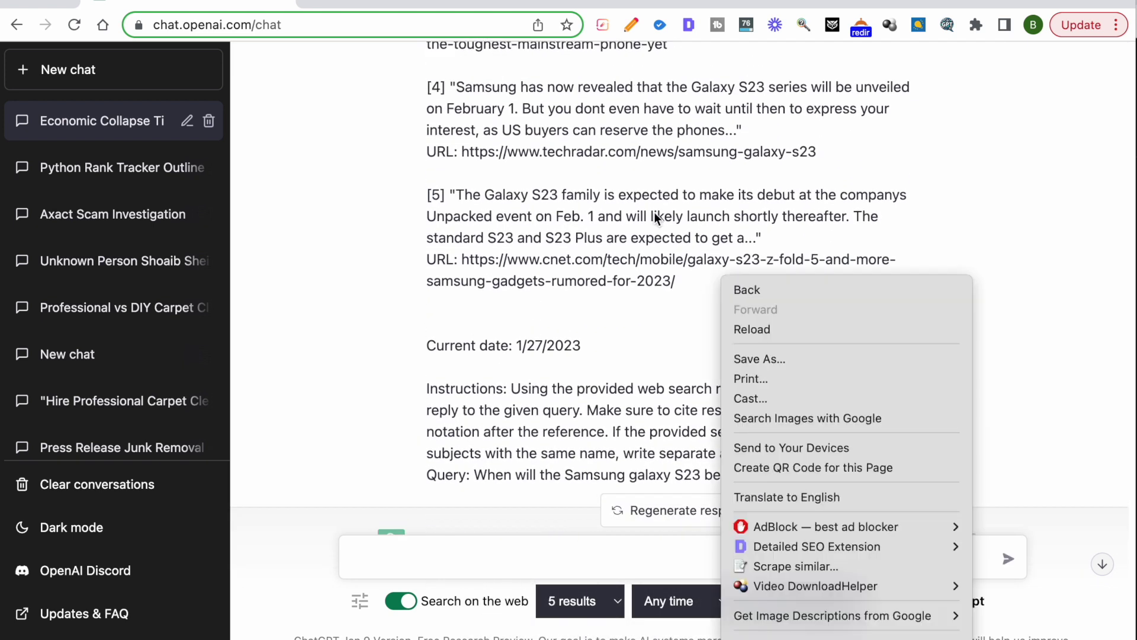
pyautogui.click(617, 268)
pyautogui.scroll(-3, 617, 267)
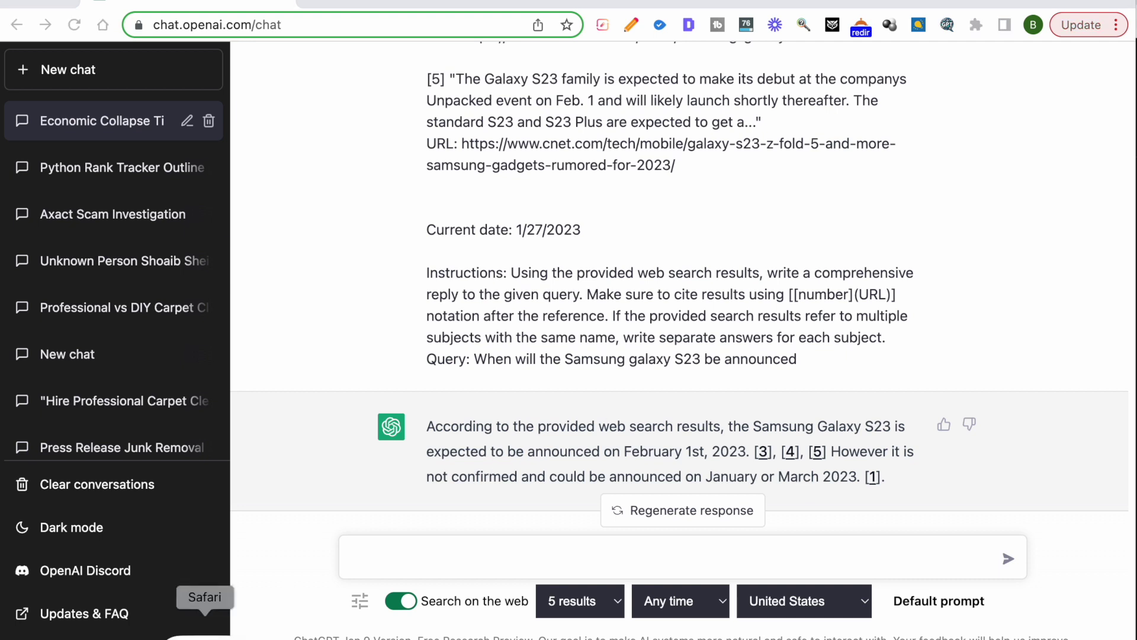
# - Copy the Ukraine question from the earlier chat and send it with web search
pyautogui.click(185, 635)
pyautogui.scroll(-10, 535, 360)
pyautogui.moveTo(595, 265); pyautogui.dragTo(369, 270)
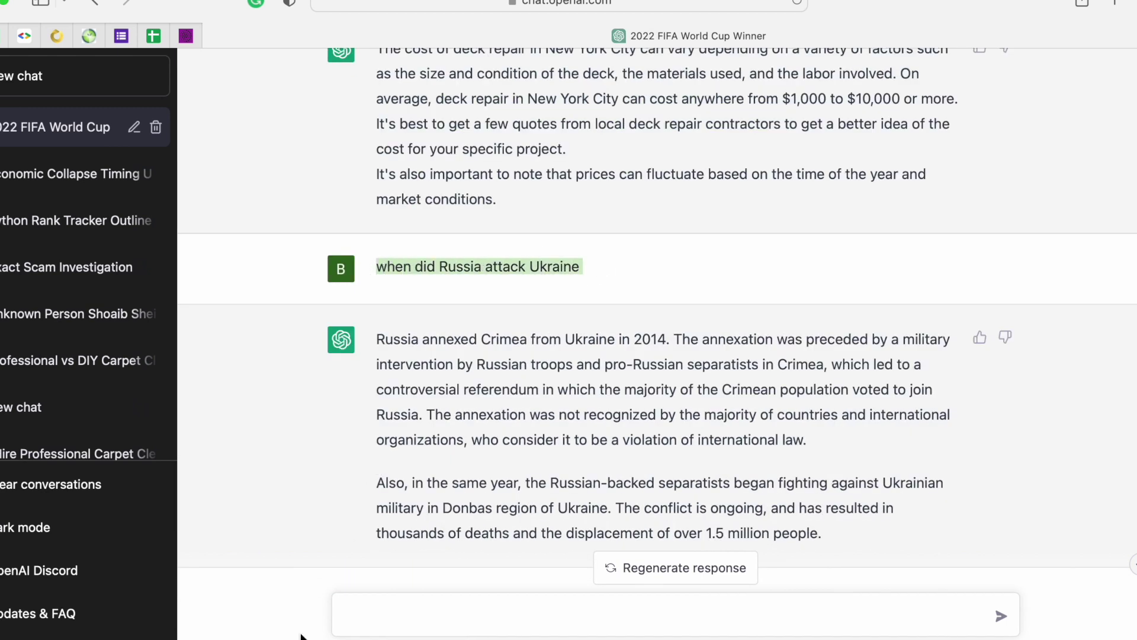
pyautogui.click(238, 632)
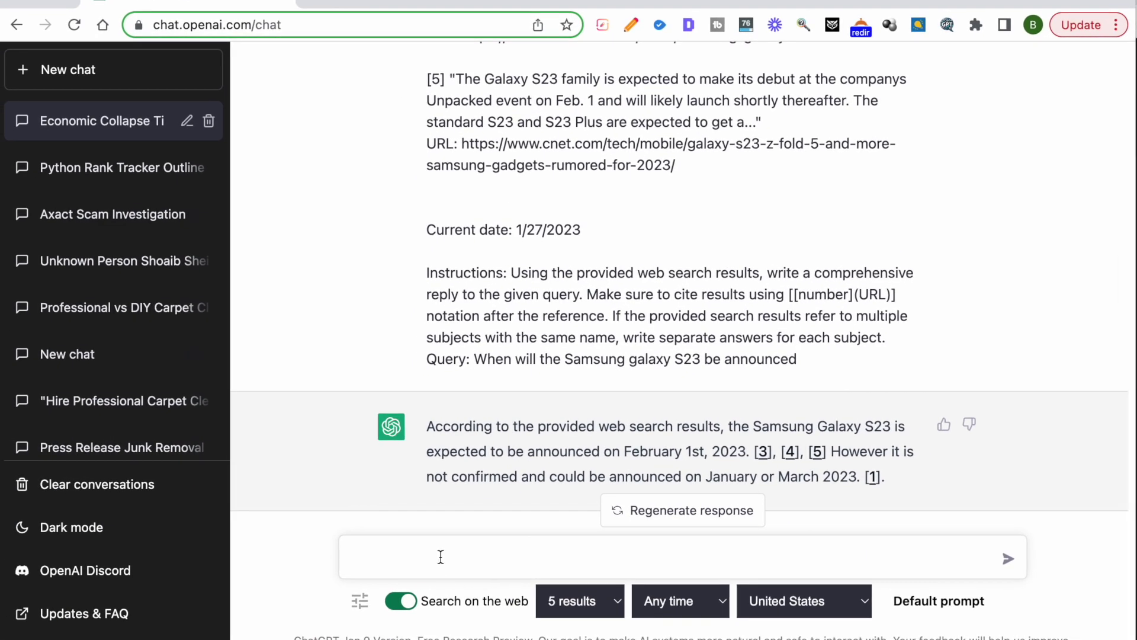
pyautogui.click(441, 556)
pyautogui.press('super+v')
pyautogui.press('Return')
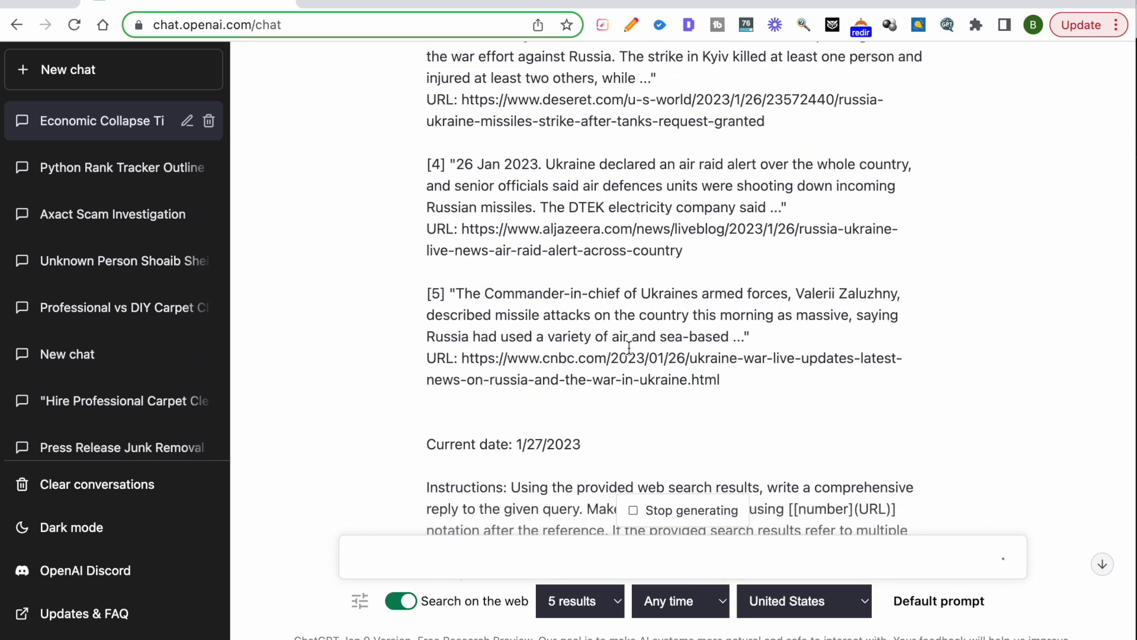
# - Highlight search result [5] and the January 26, 2023 answer paragraph
pyautogui.moveTo(744, 397); pyautogui.dragTo(498, 272)
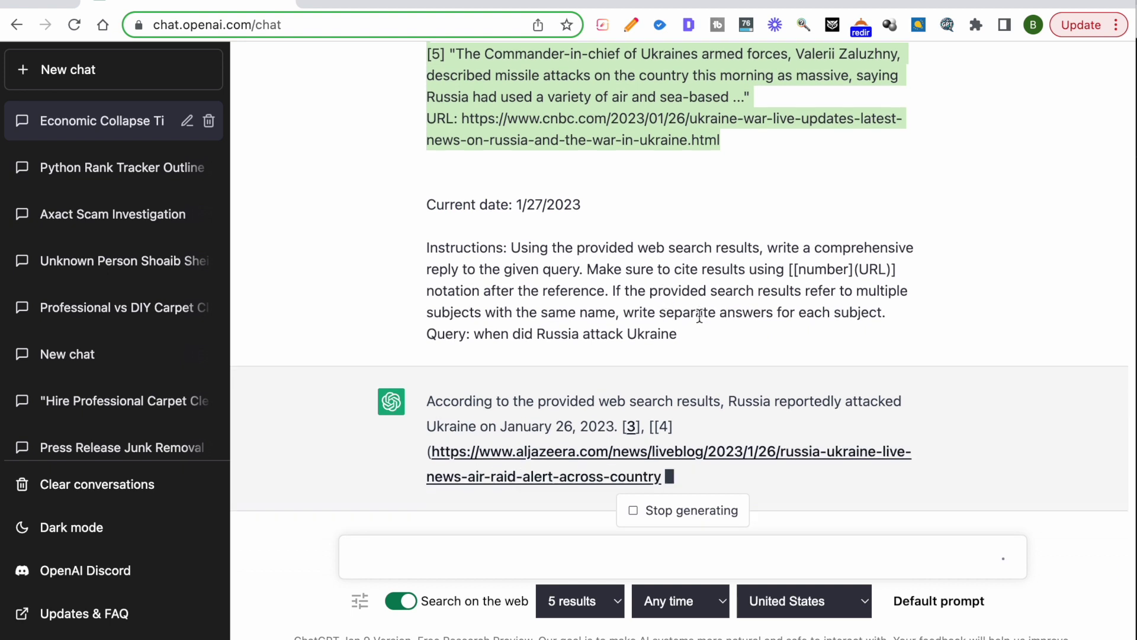
pyautogui.moveTo(664, 315); pyautogui.dragTo(445, 283)
pyautogui.click(683, 259)
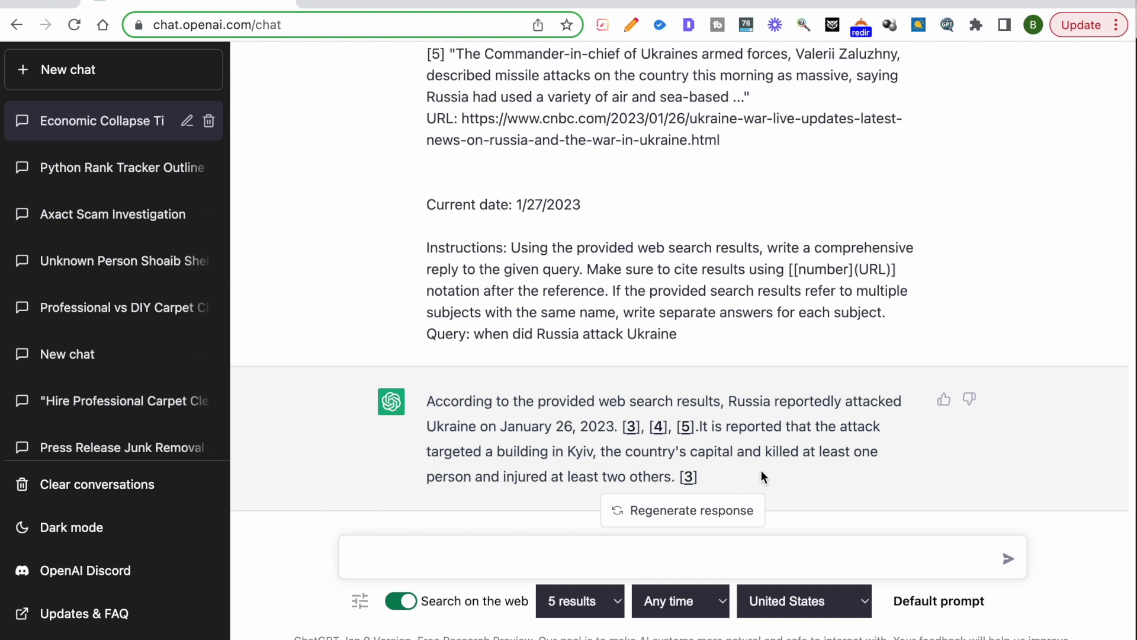
pyautogui.moveTo(761, 473); pyautogui.dragTo(425, 399)
pyautogui.click(461, 413)
pyautogui.tripleClick(460, 413)
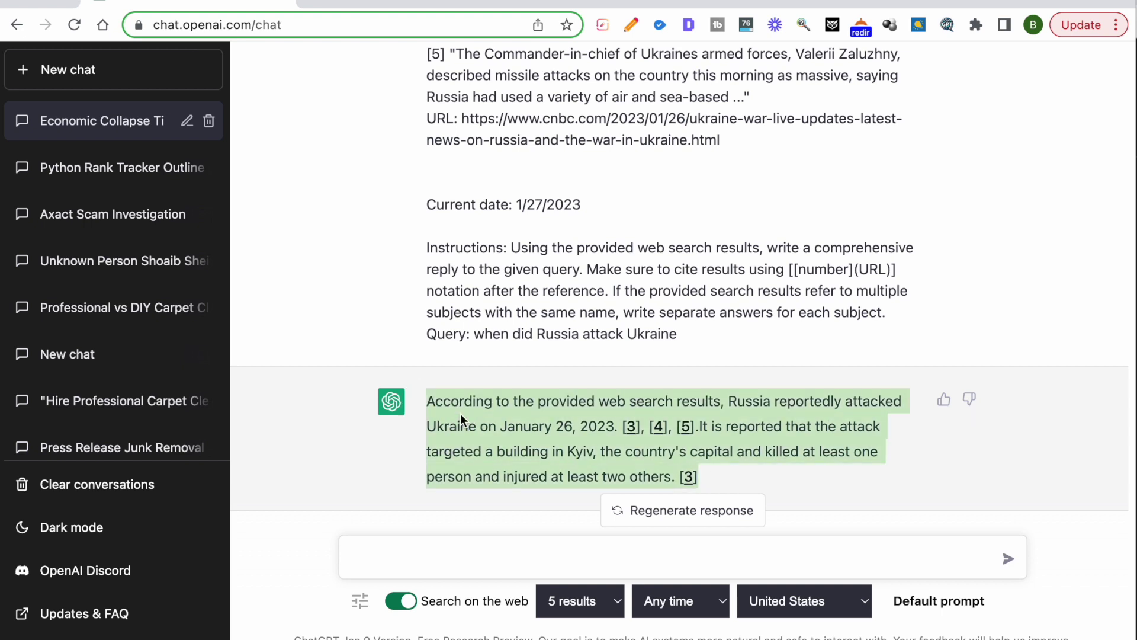
# - Ask 'when was the latest Google algorithm update released' with web search, correcting typos
pyautogui.click(450, 566)
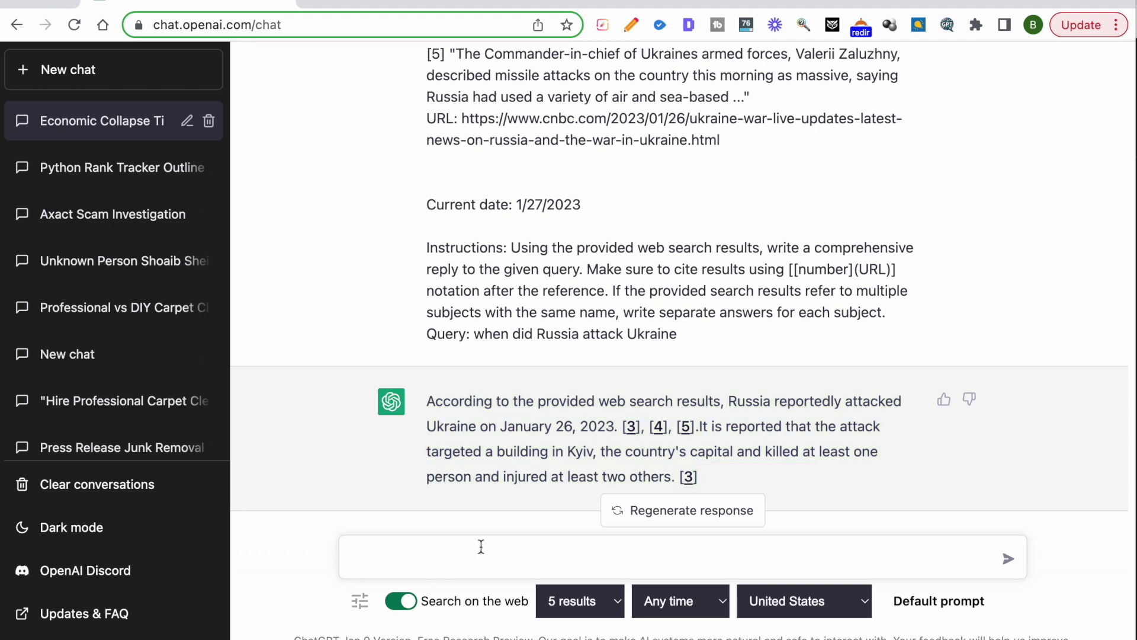
pyautogui.write('when was the latest Gogle')
pyautogui.press('BackSpace')
pyautogui.press('BackSpace')
pyautogui.press('BackSpace')
pyautogui.write('ogl')
pyautogui.press('BackSpace')
pyautogui.write('le update')
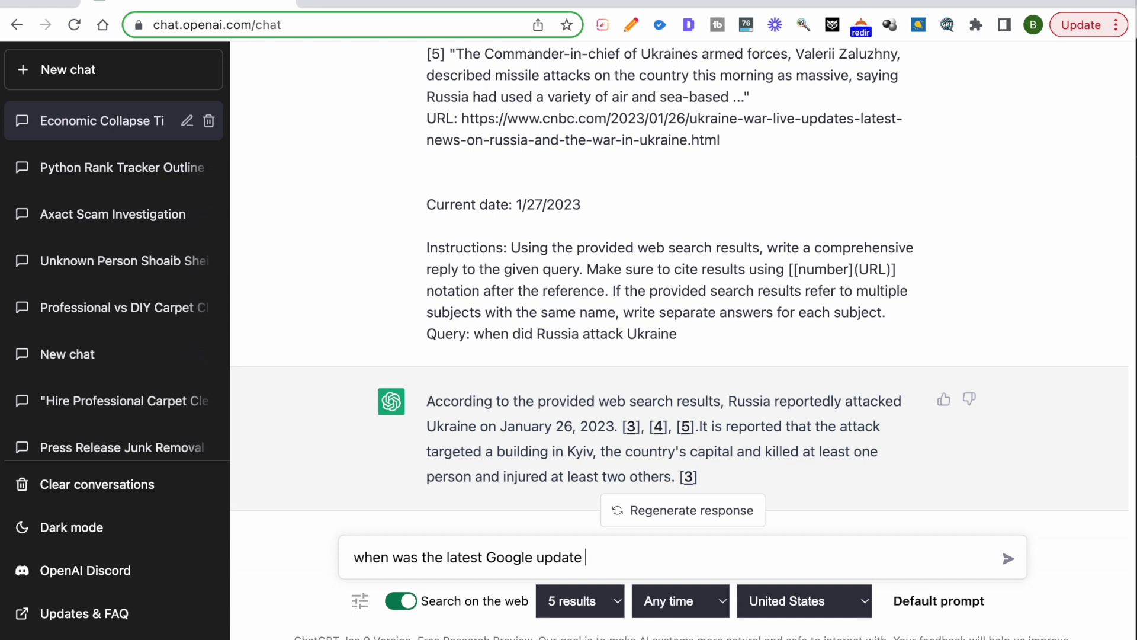
pyautogui.write(' released')
pyautogui.write('al')
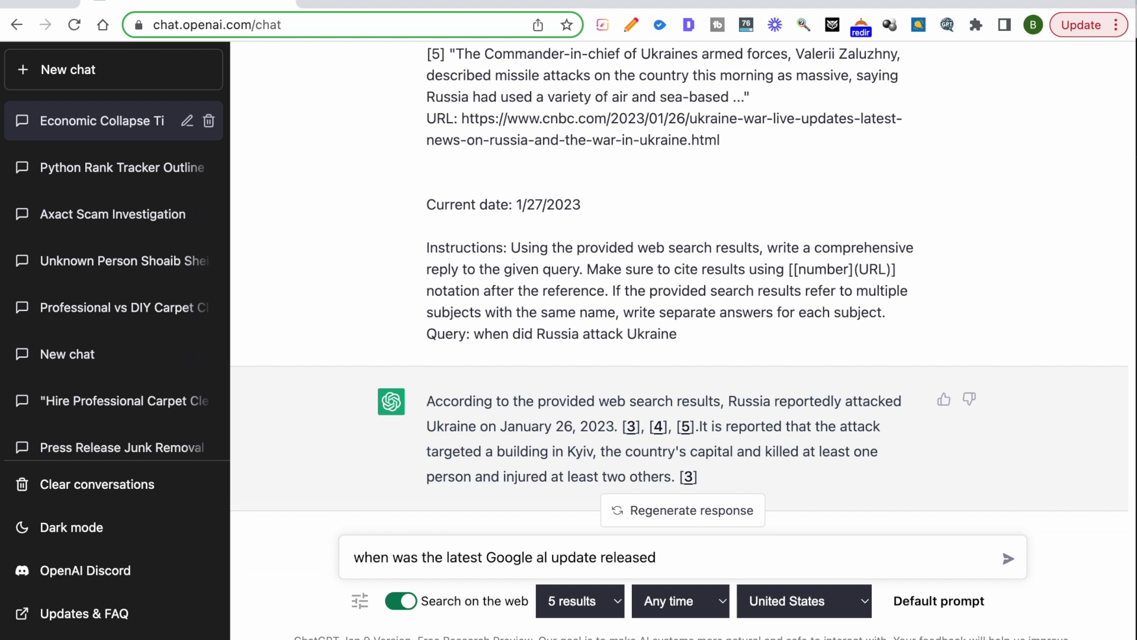
pyautogui.write('gorithm')
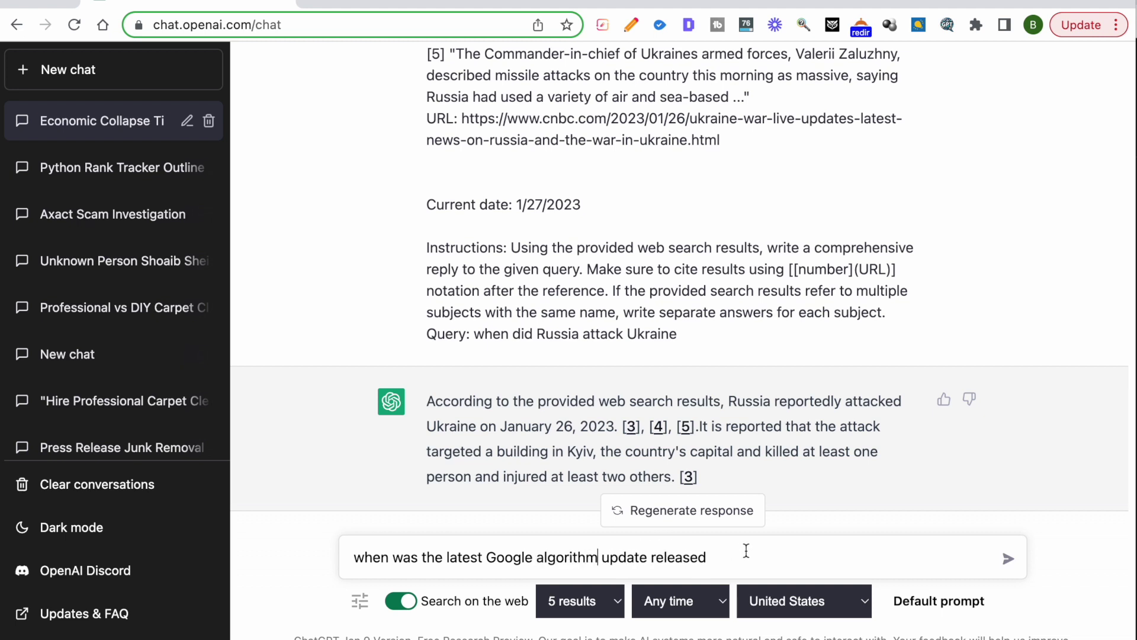
pyautogui.press('Return')
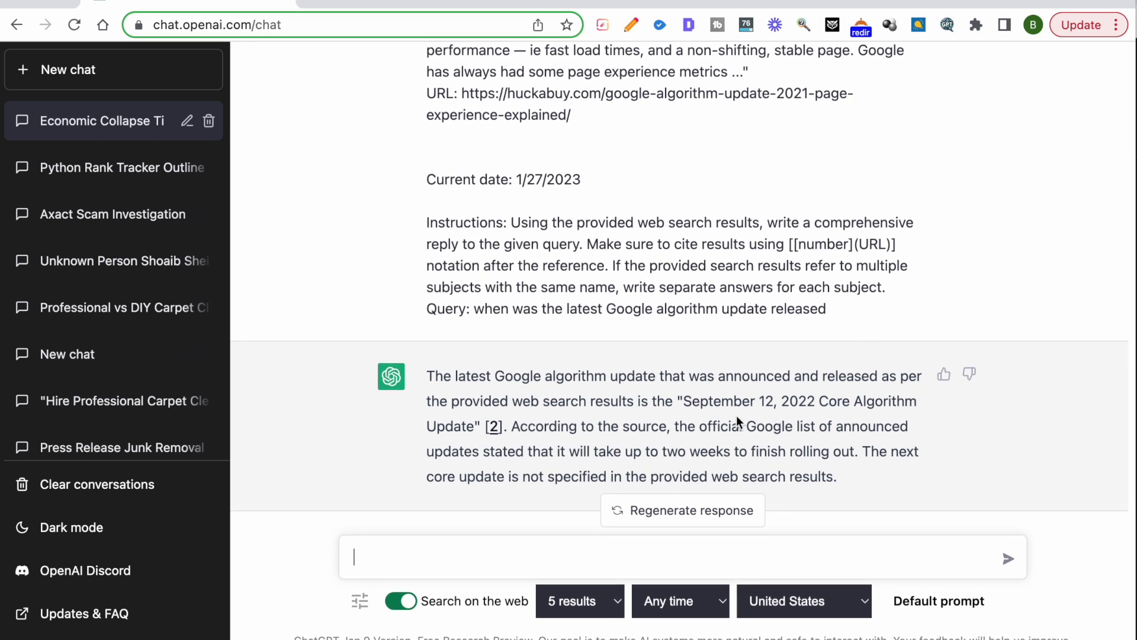
pyautogui.moveTo(683, 403); pyautogui.dragTo(825, 427)
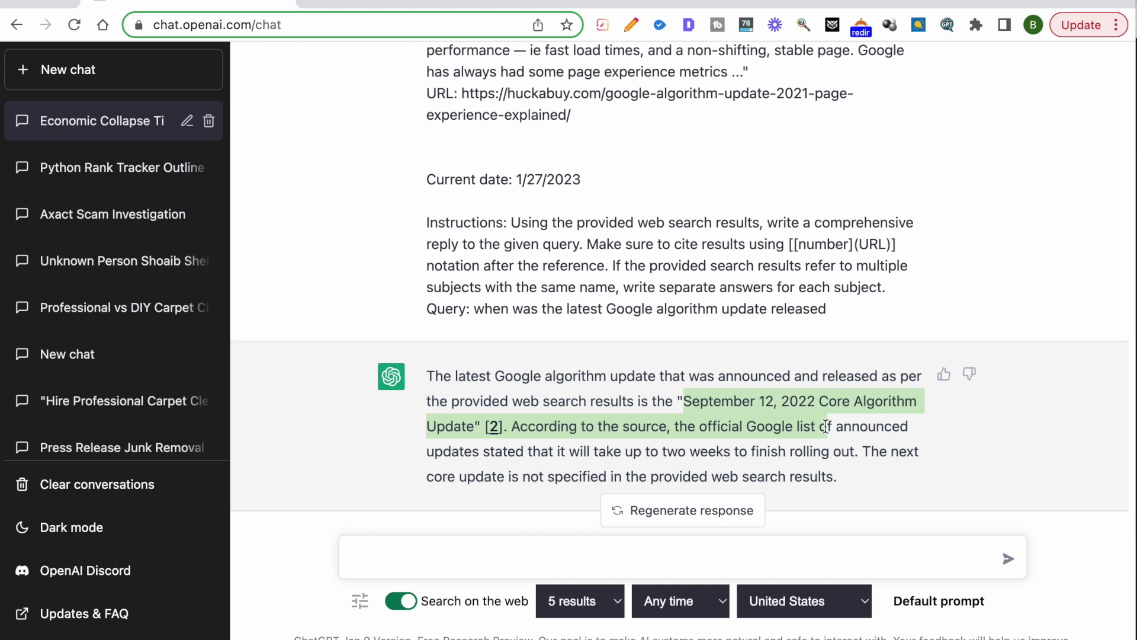
pyautogui.click(713, 409)
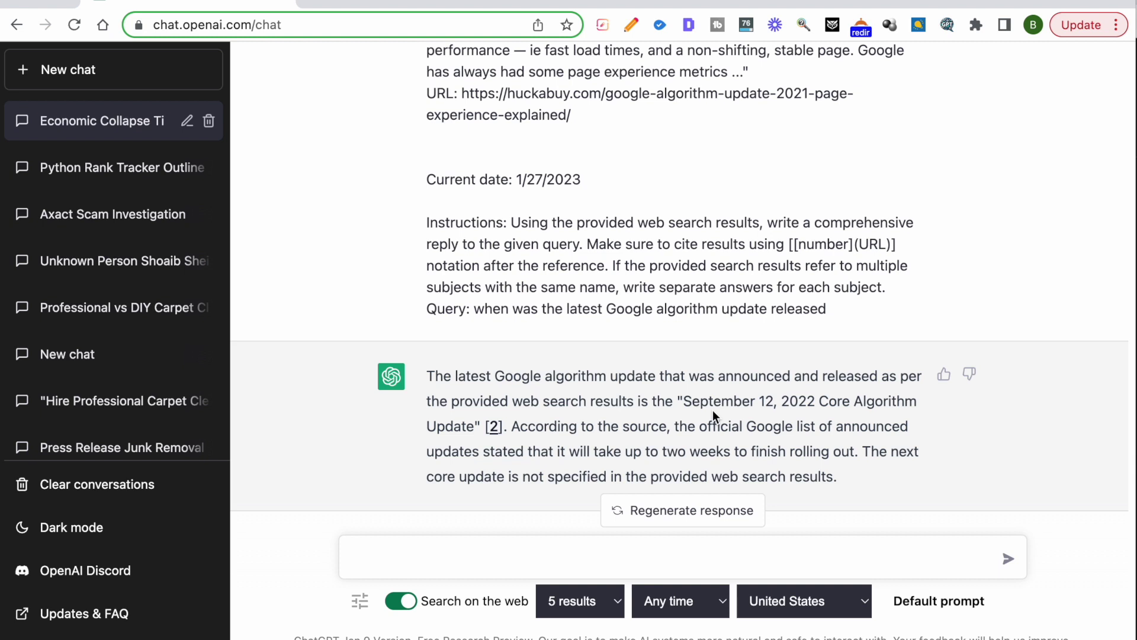
pyautogui.moveTo(857, 472); pyautogui.dragTo(426, 394)
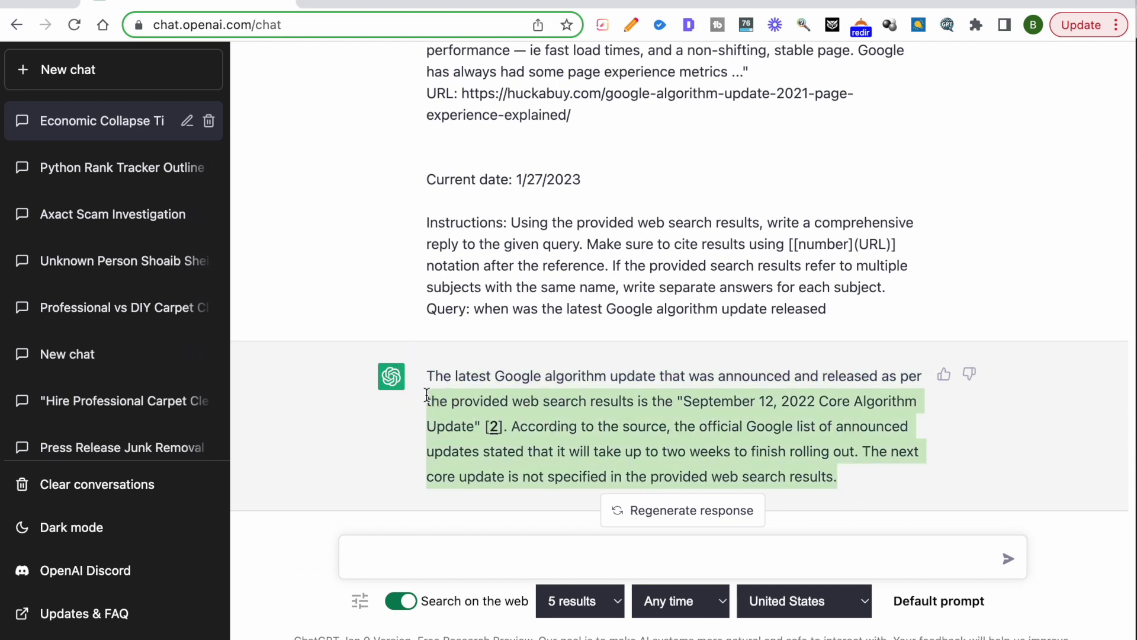
pyautogui.tripleClick(557, 385)
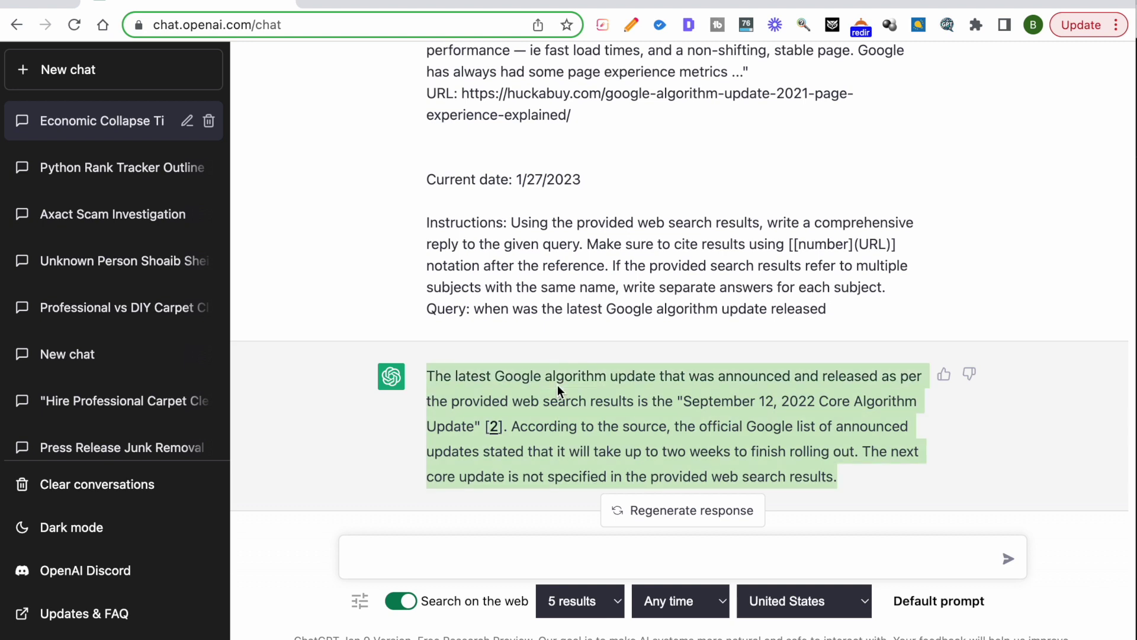
pyautogui.click(596, 397)
pyautogui.scroll(2, 596, 397)
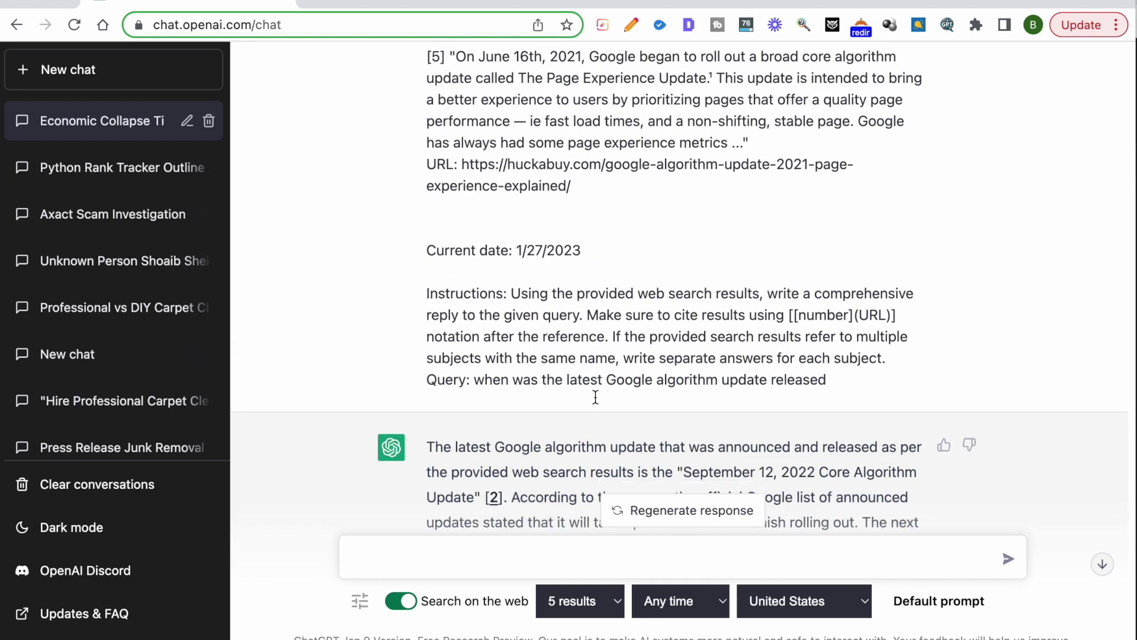
pyautogui.scroll(6, 596, 397)
pyautogui.scroll(-7, 595, 397)
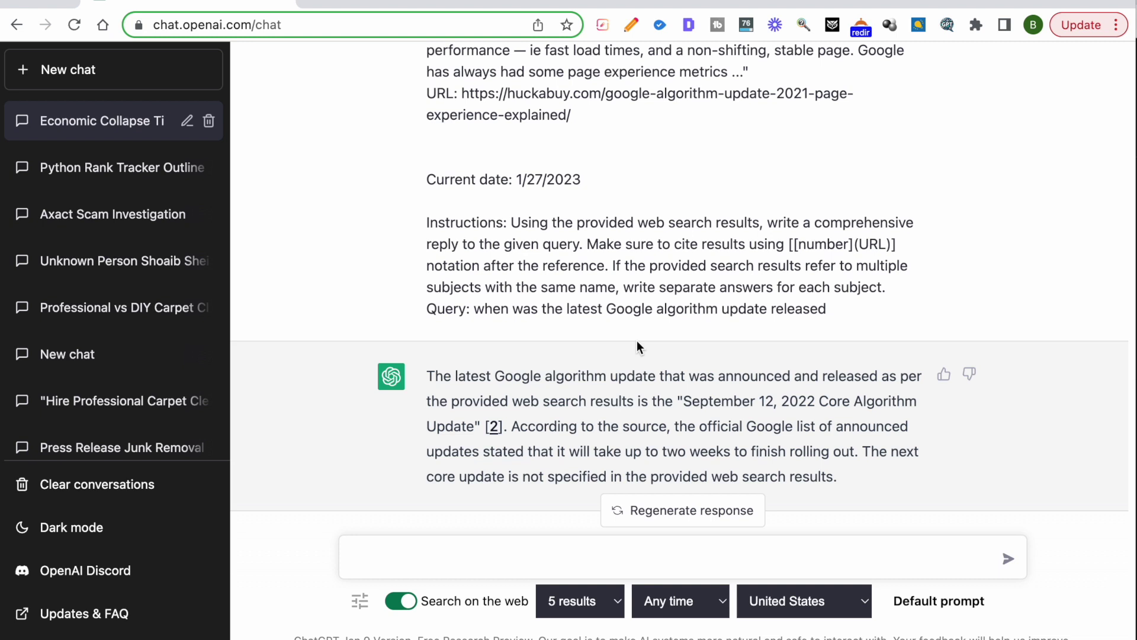
pyautogui.scroll(3, 637, 341)
pyautogui.scroll(-3, 637, 349)
pyautogui.scroll(3, 637, 354)
pyautogui.scroll(-3, 638, 354)
pyautogui.scroll(20, 637, 354)
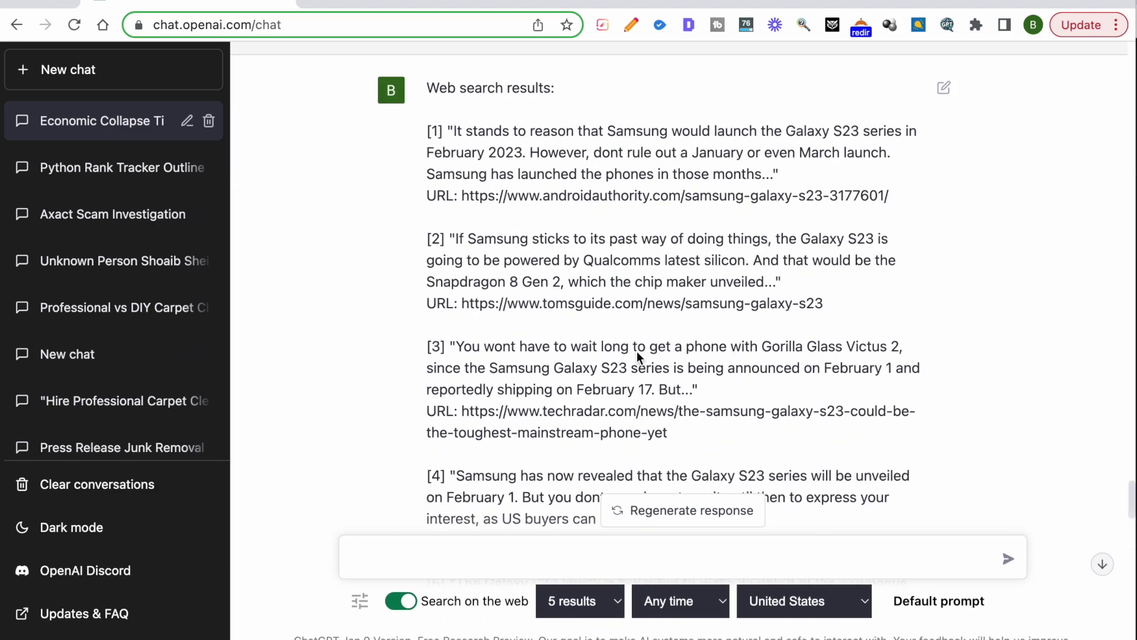
pyautogui.scroll(10, 637, 352)
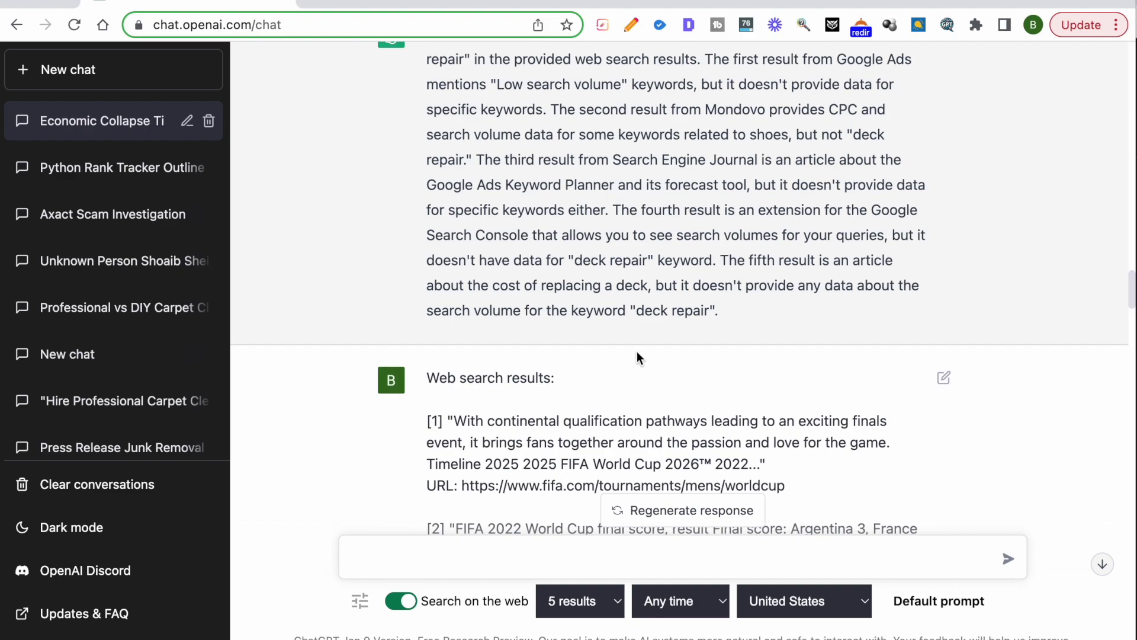
pyautogui.scroll(-8, 637, 351)
pyautogui.scroll(-20, 638, 350)
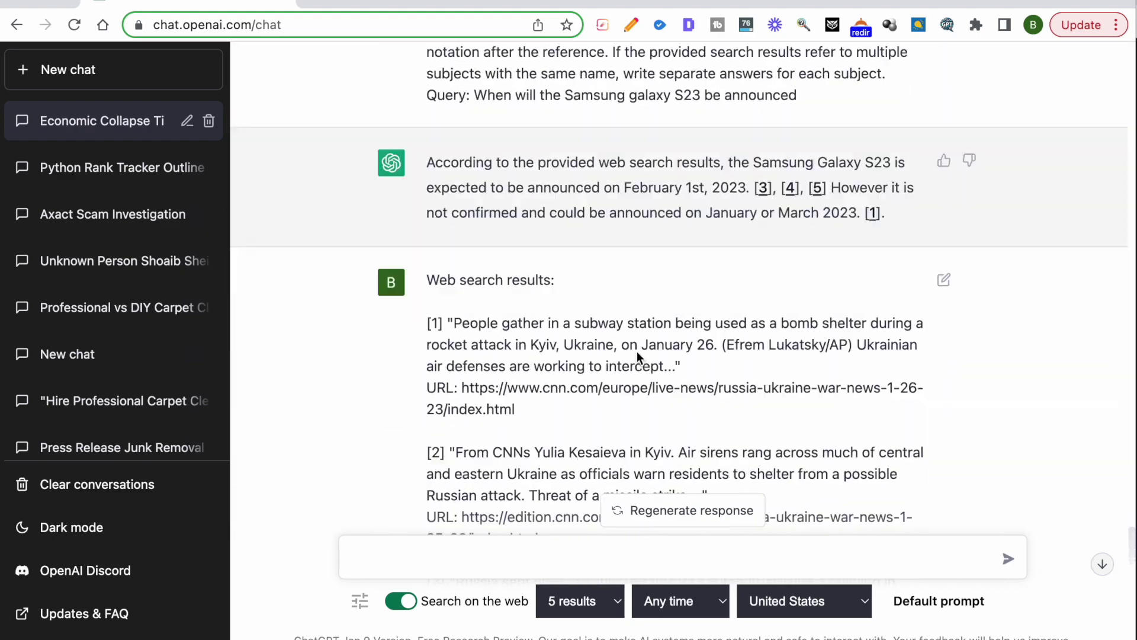
pyautogui.scroll(-10, 637, 350)
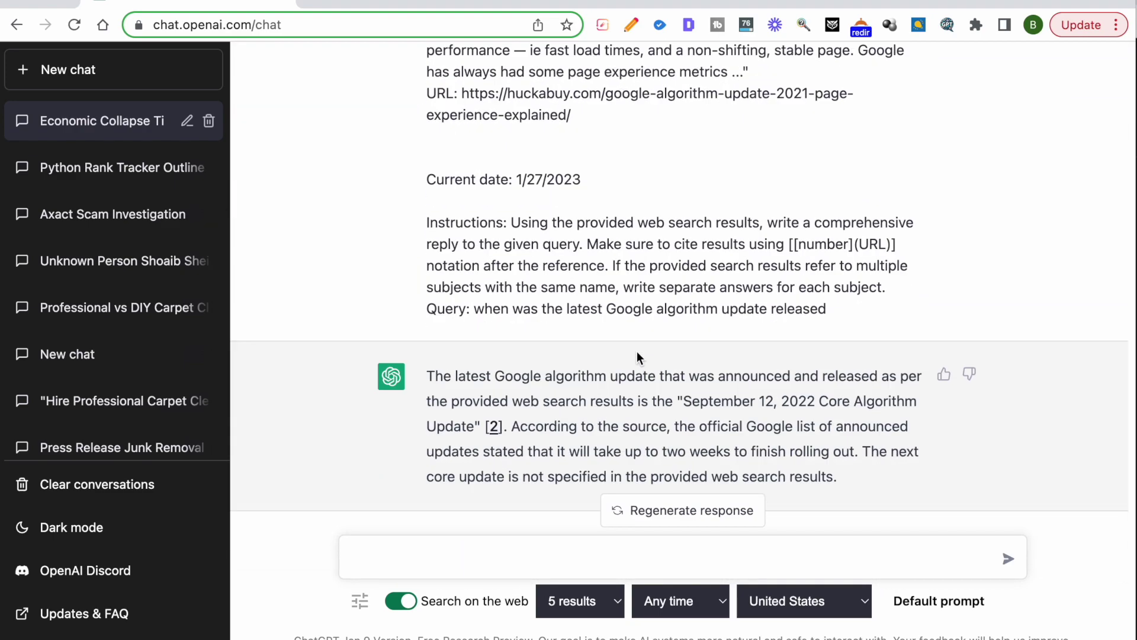